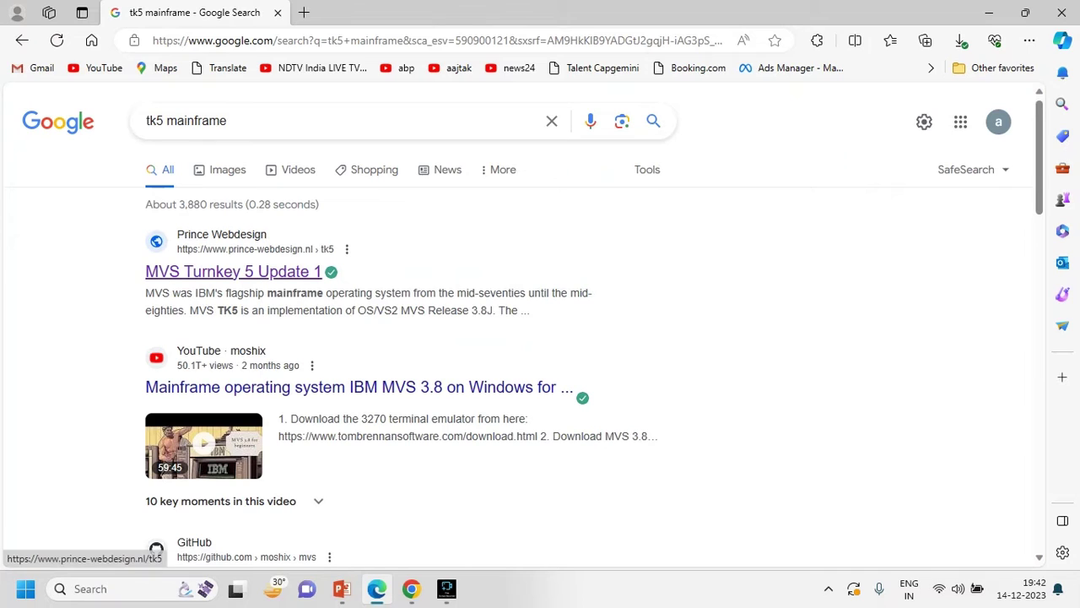
# - Open the MVS Turnkey 5 Update 1 page and find its download link
pyautogui.click(233, 270)
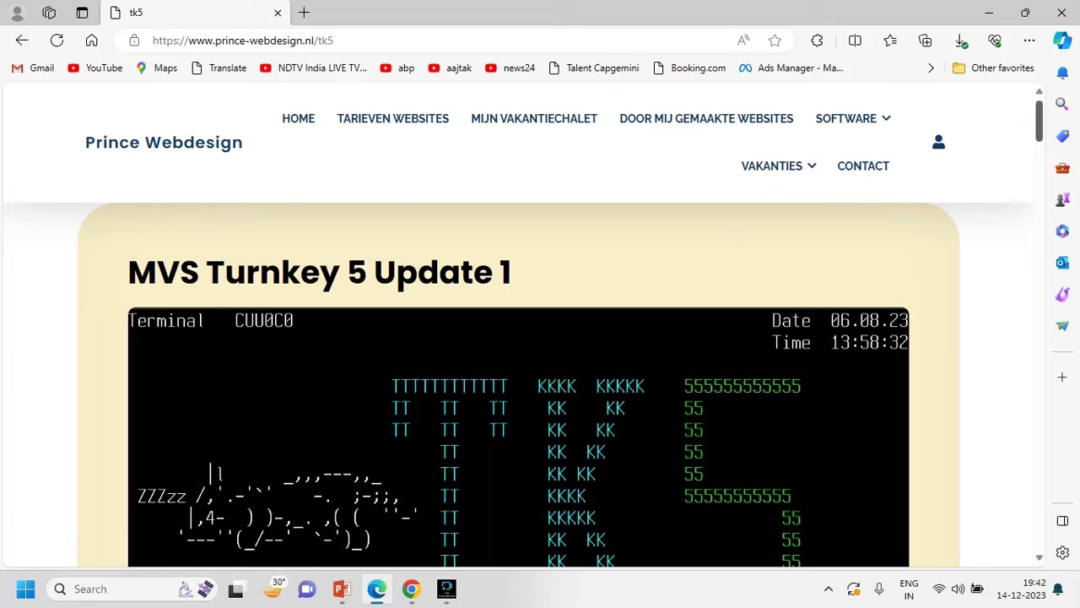
pyautogui.scroll(-15, 540, 337)
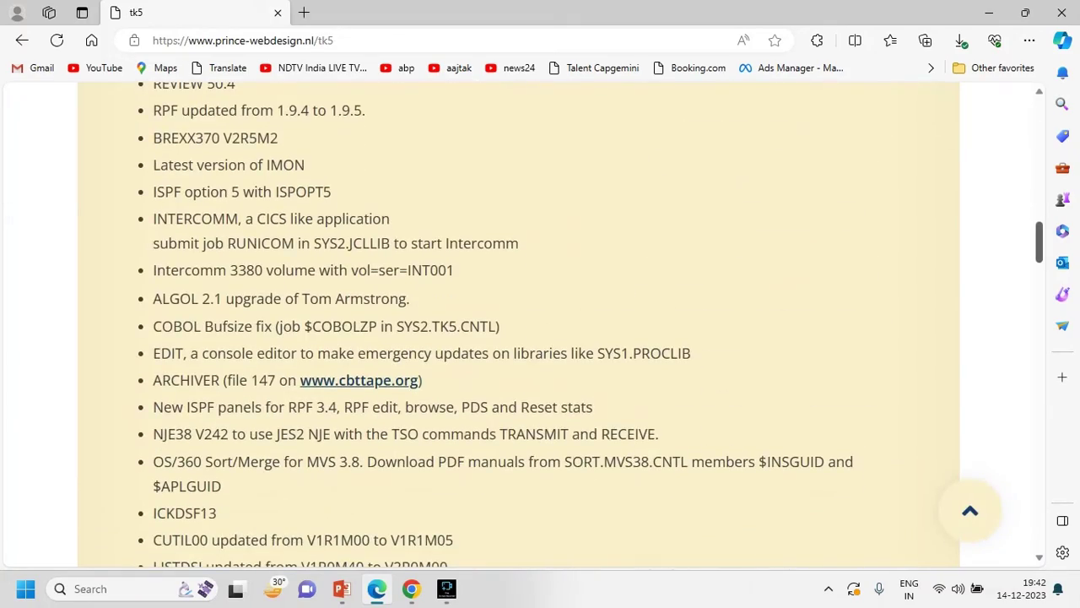
pyautogui.scroll(-20, 540, 338)
pyautogui.scroll(5, 540, 338)
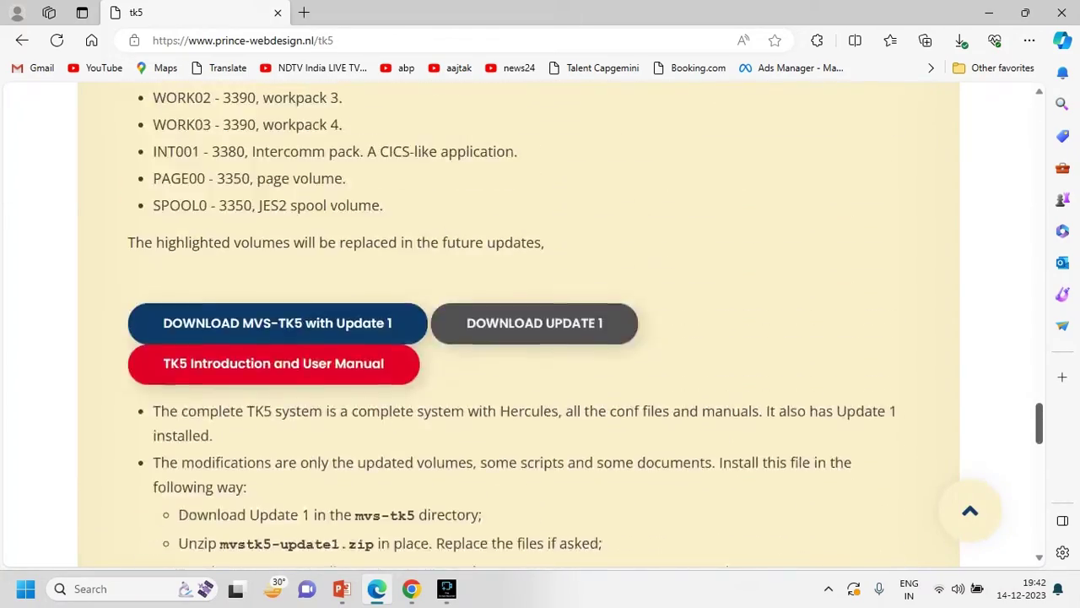
pyautogui.scroll(1, 279, 397)
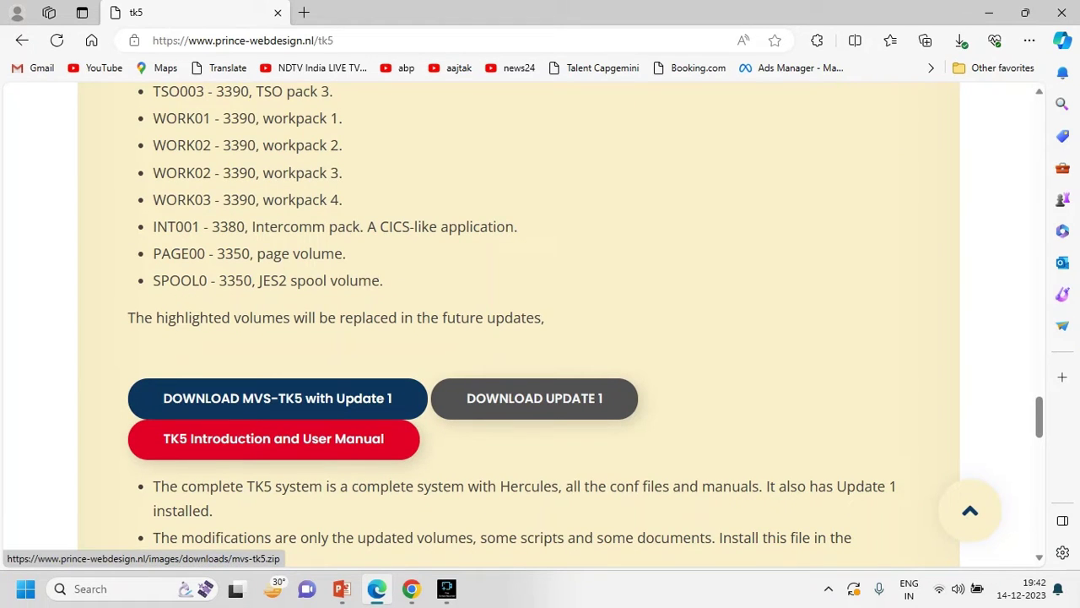
# - Start the MVS-TK5 with Update 1 download, then cancel the duplicate mvs-tk5 (1).zip
pyautogui.click(415, 410)
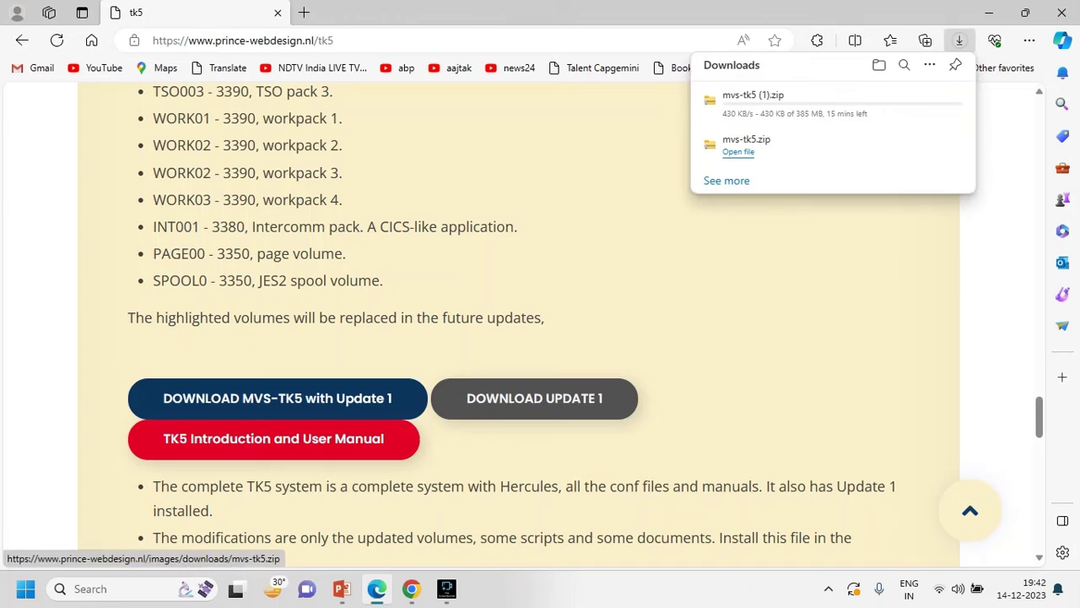
pyautogui.moveTo(759, 108)
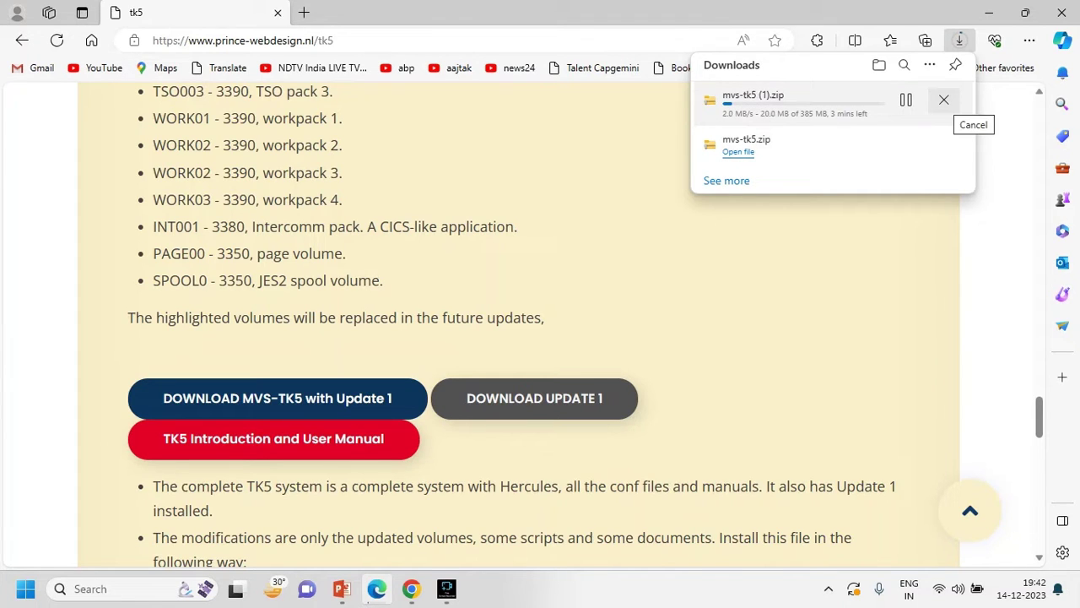
pyautogui.click(943, 100)
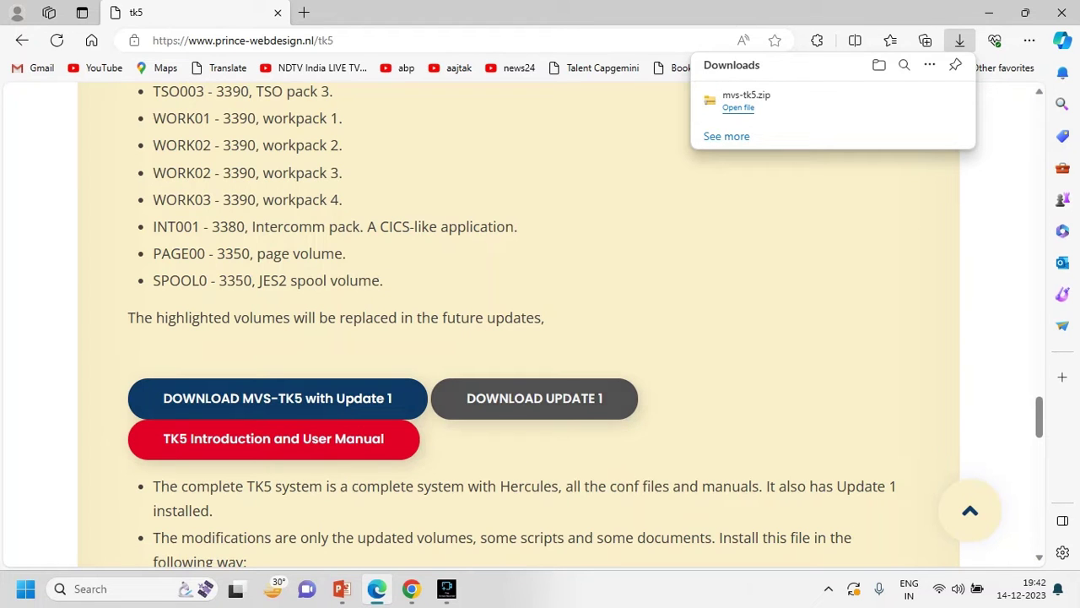
# - Copy mvs-tk5.zip from the Downloads folder
pyautogui.press('super+e')
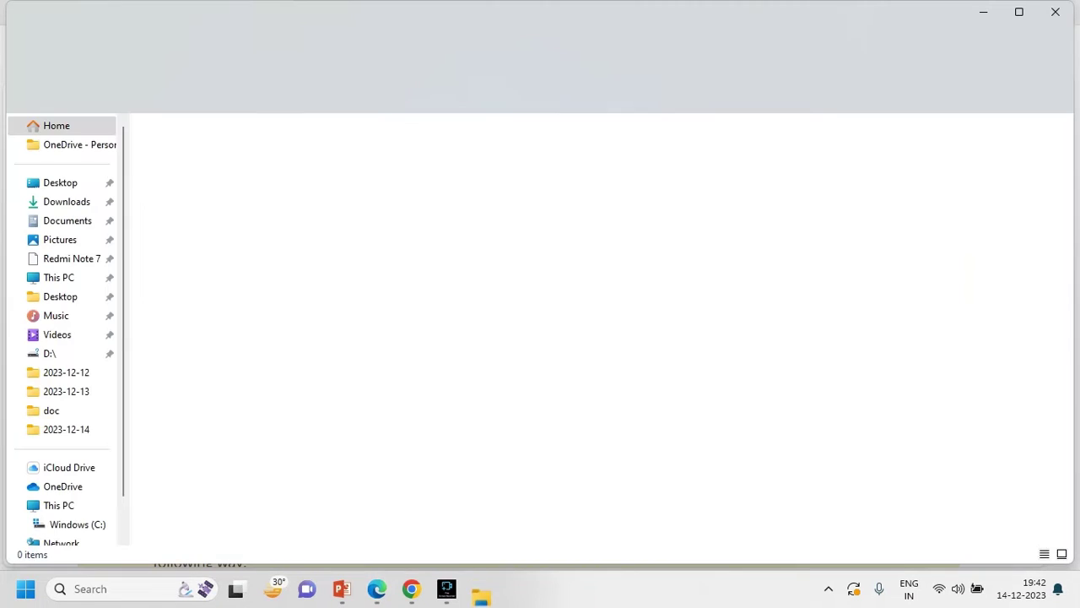
pyautogui.click(66, 201)
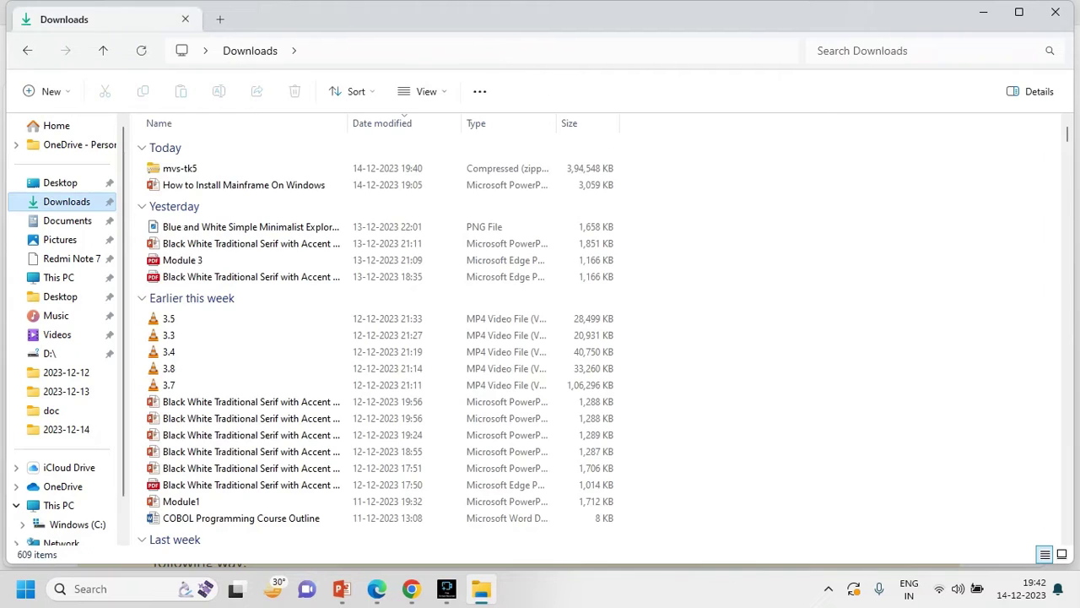
pyautogui.click(179, 169)
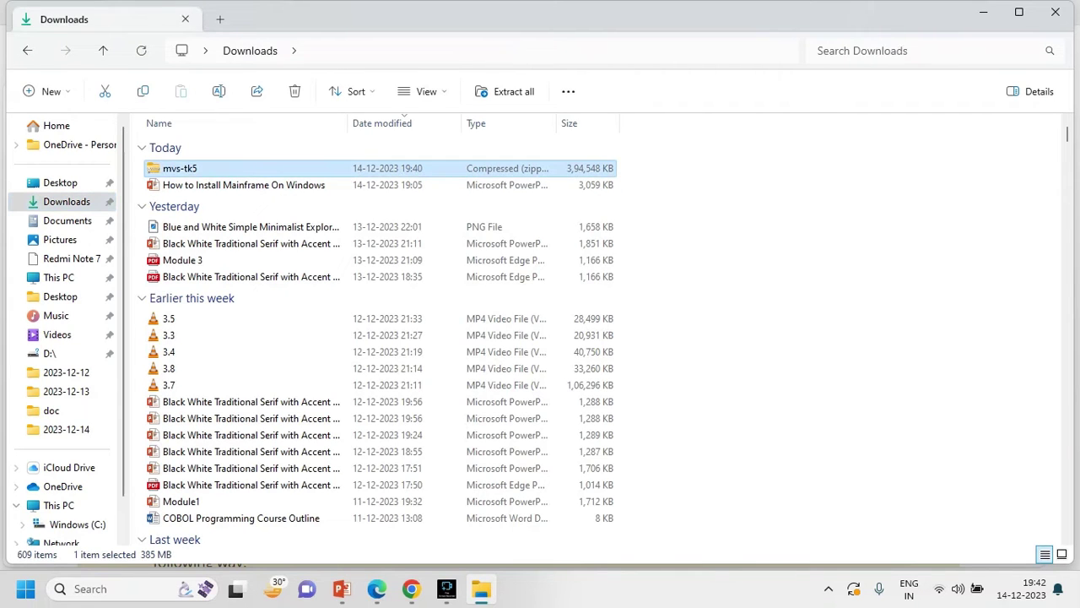
pyautogui.hotkey('shift', 'F10')
pyautogui.press('Down')
pyautogui.press('Up')
pyautogui.press('Up')
pyautogui.press('Return')
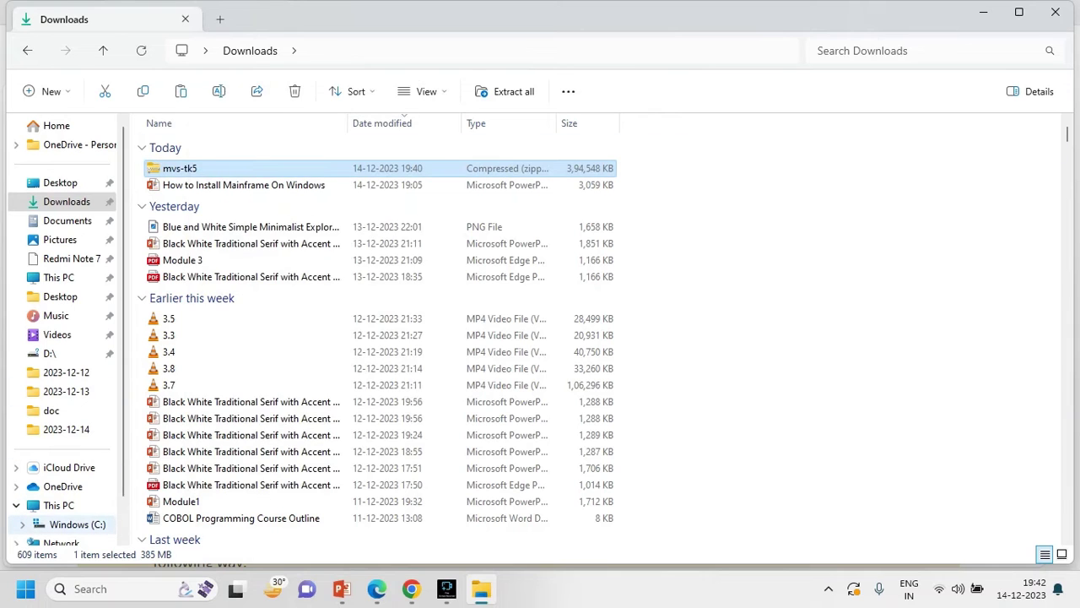
# - Create a new folder named Mainframe on drive C:
pyautogui.click(77, 524)
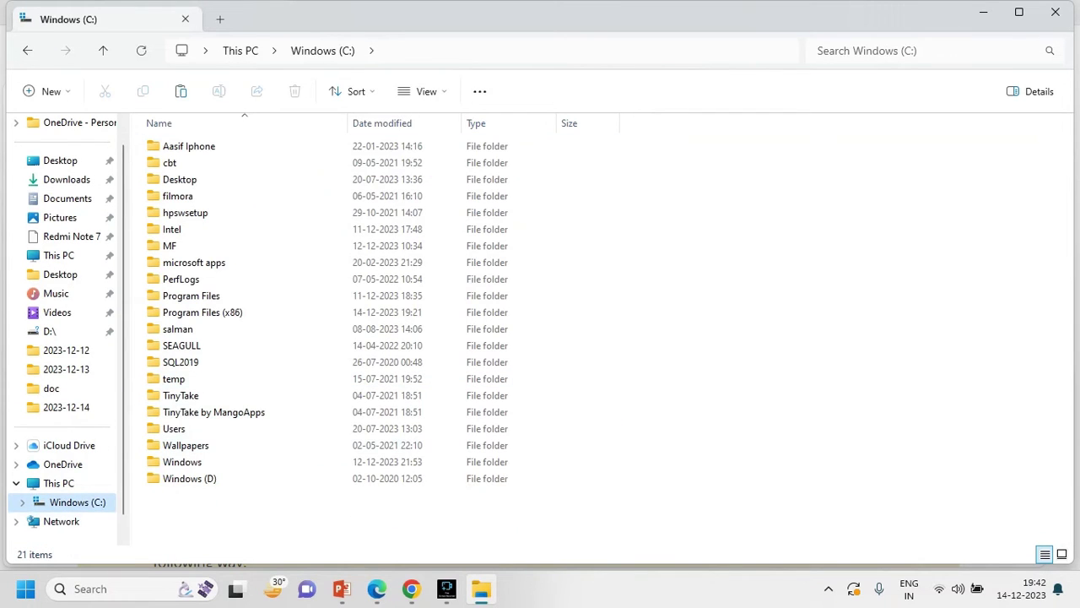
pyautogui.hotkey('shift', 'F10')
pyautogui.press('Up')
pyautogui.press('Up')
pyautogui.press('Up')
pyautogui.press('Down')
pyautogui.press('Right')
pyautogui.press('Left')
pyautogui.press('Right')
pyautogui.press('Return')
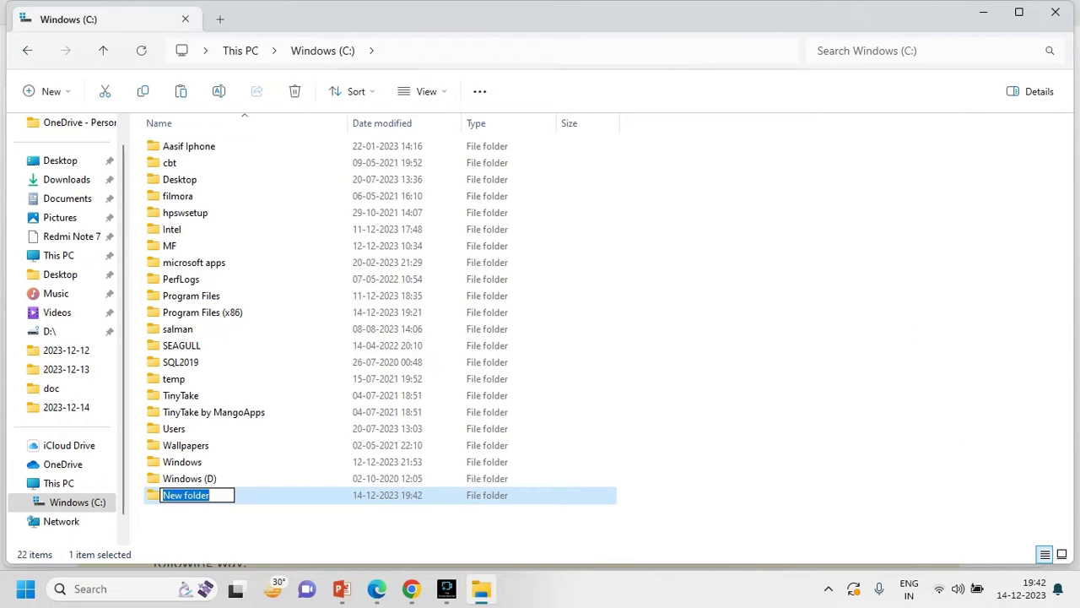
pyautogui.write('Mainframe')
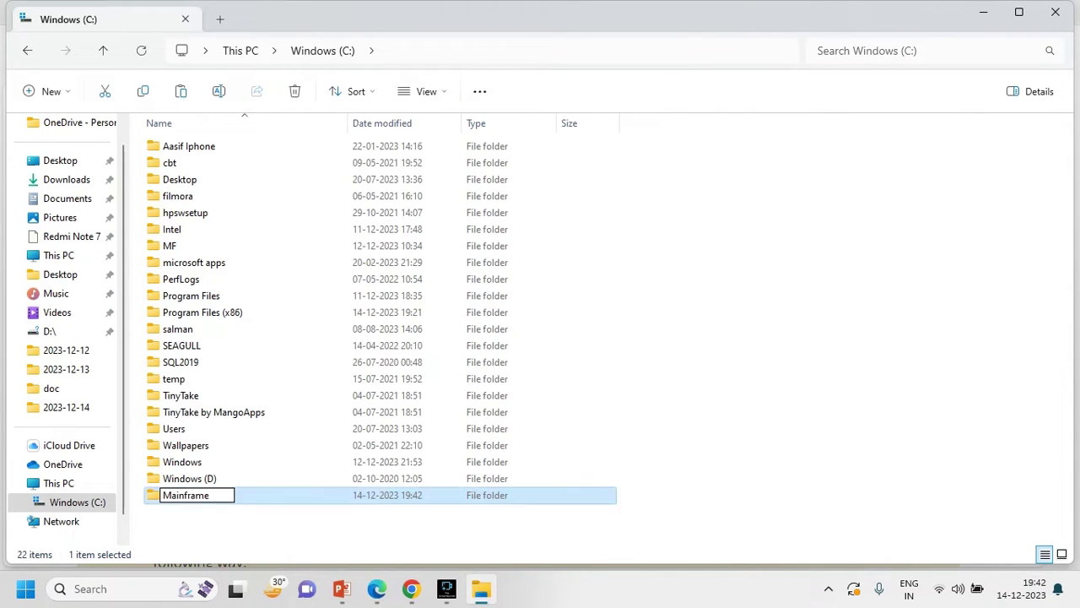
pyautogui.press('Return')
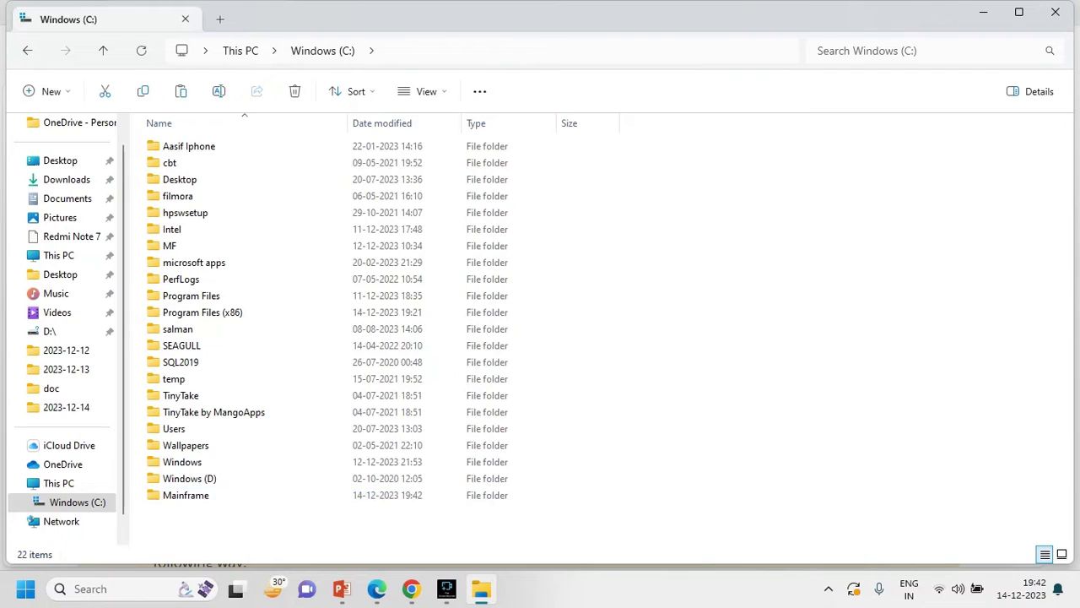
# - Paste the mvs-tk5 zip into the Mainframe folder
pyautogui.press('Return')
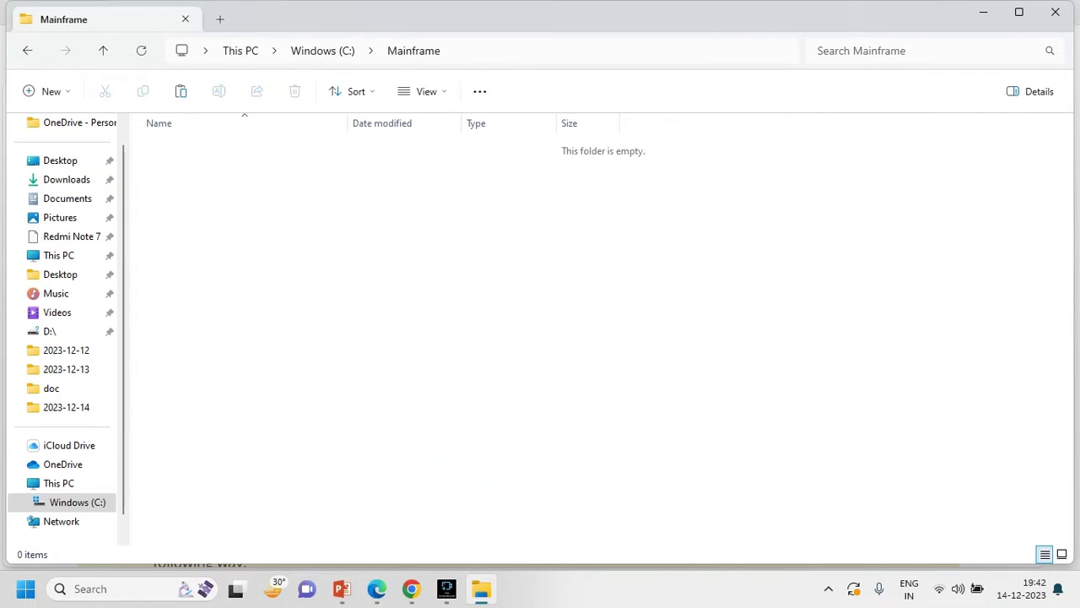
pyautogui.hotkey('shift', 'F10')
pyautogui.hotkey('ctrl', 'v')
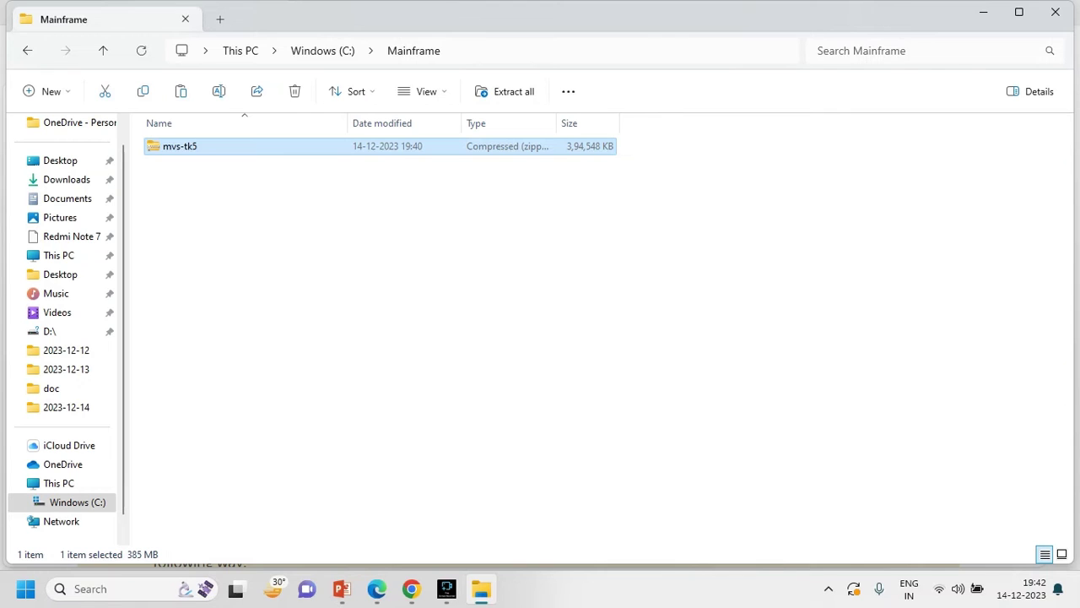
# - Extract mvs-tk5.zip with Extract All into C:\Mainframe\mvs-tk5
pyautogui.hotkey('shift', 'F10')
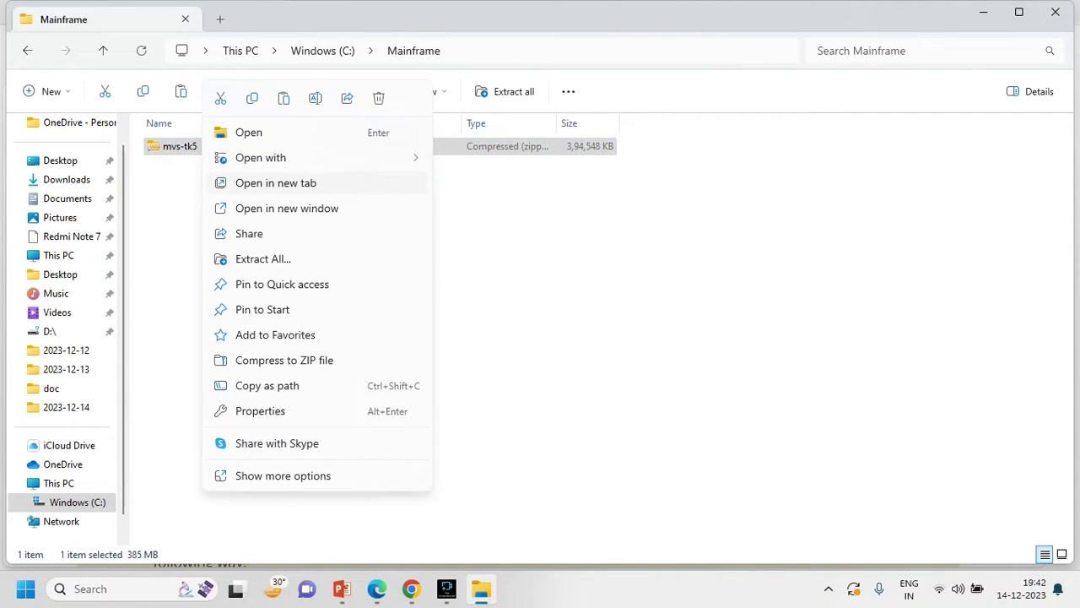
pyautogui.press('Down')
pyautogui.press('Down')
pyautogui.press('Down')
pyautogui.press('Down')
pyautogui.press('Down')
pyautogui.press('Down')
pyautogui.press('Return')
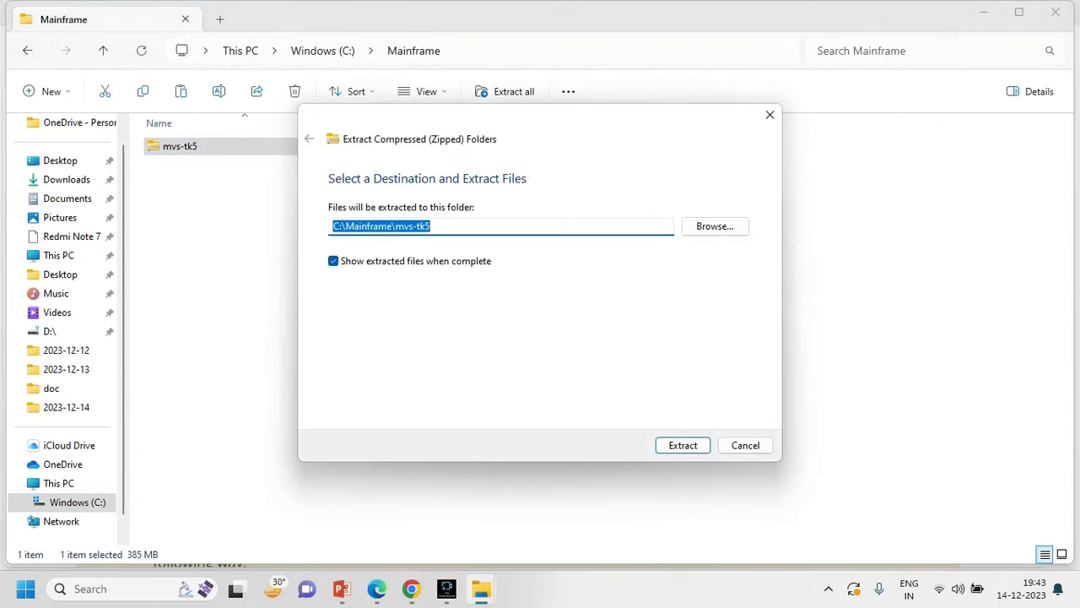
pyautogui.press('Return')
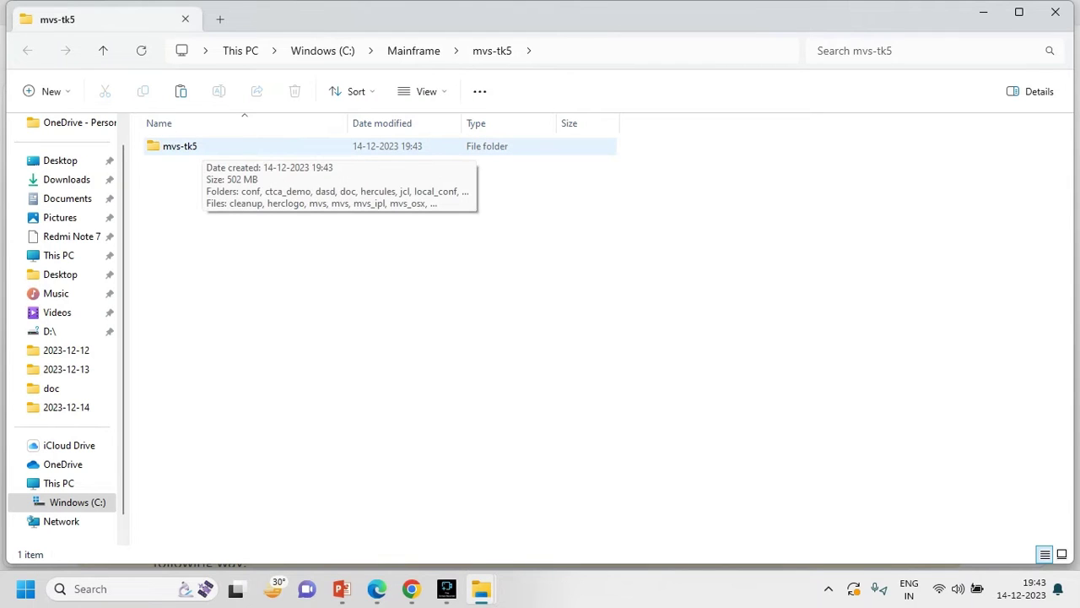
# - Navigate into the unattended folder inside the extracted mvs-tk5 folder
pyautogui.hotkey('alt', 'Up')
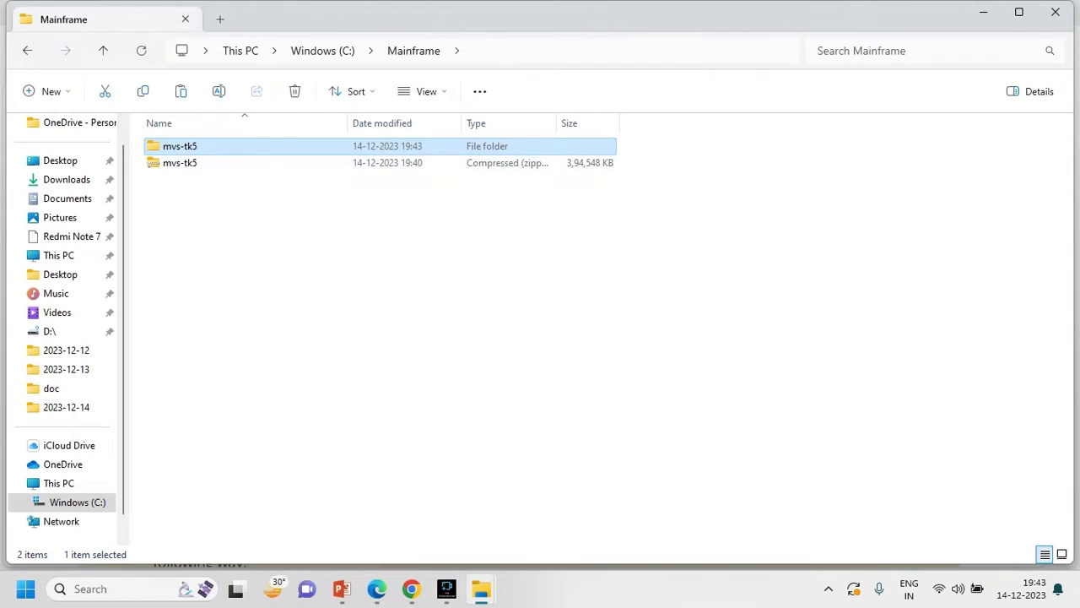
pyautogui.press('Return')
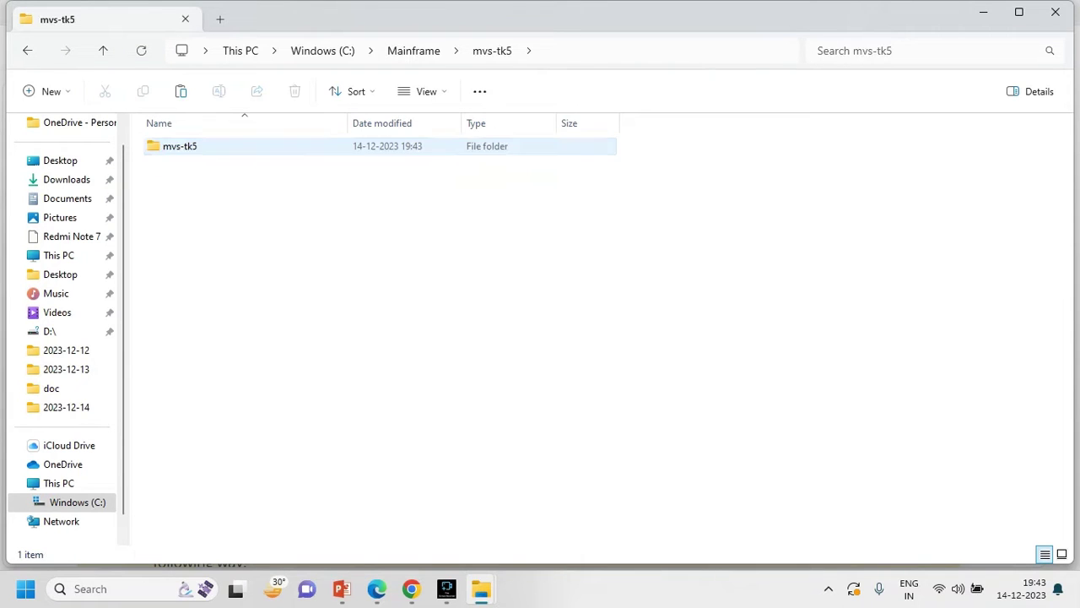
pyautogui.press('Return')
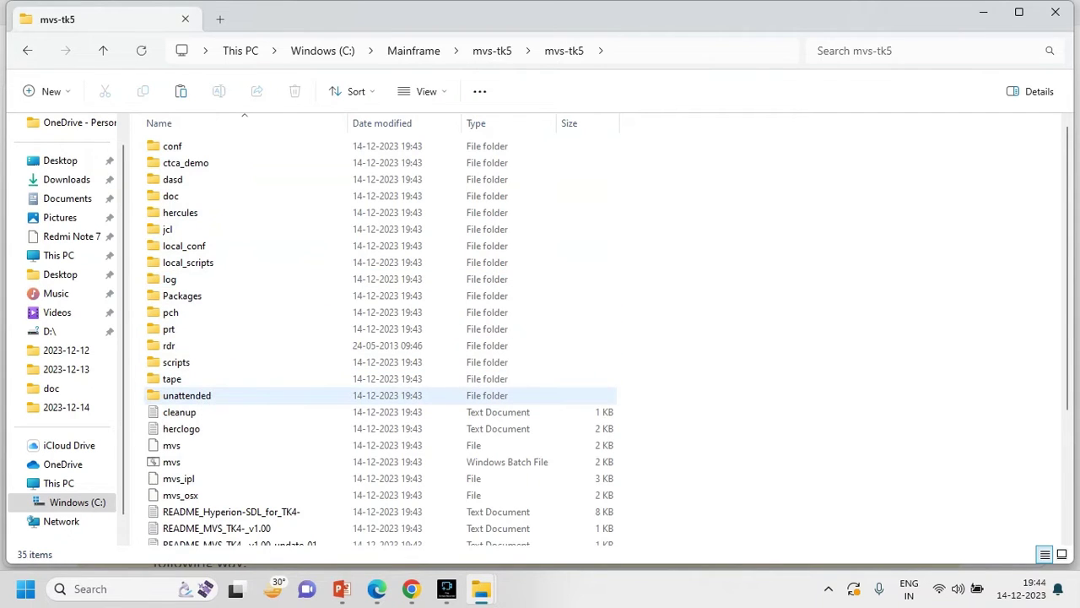
pyautogui.click(194, 395)
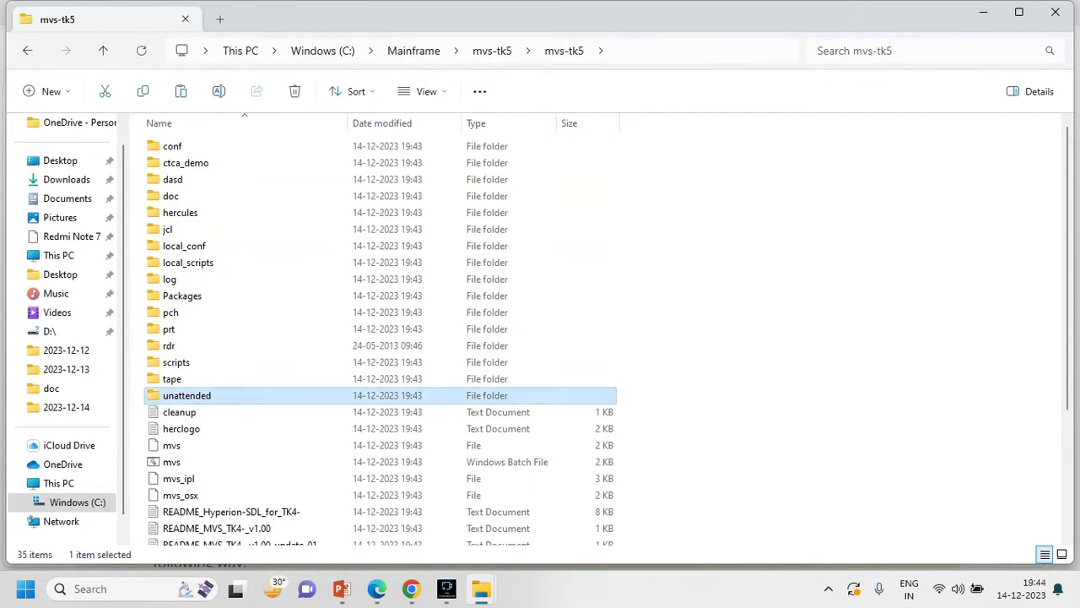
pyautogui.press('Return')
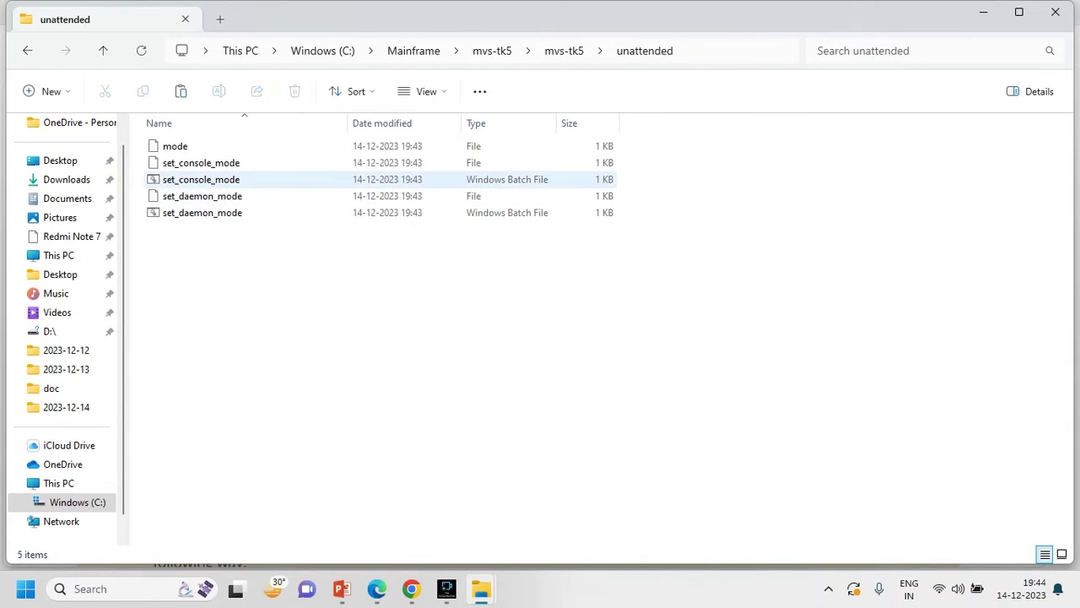
# - Run set_console_mode.bat, close its window, and go back to the mvs-tk5 folder
pyautogui.click(201, 179)
pyautogui.press('F2')
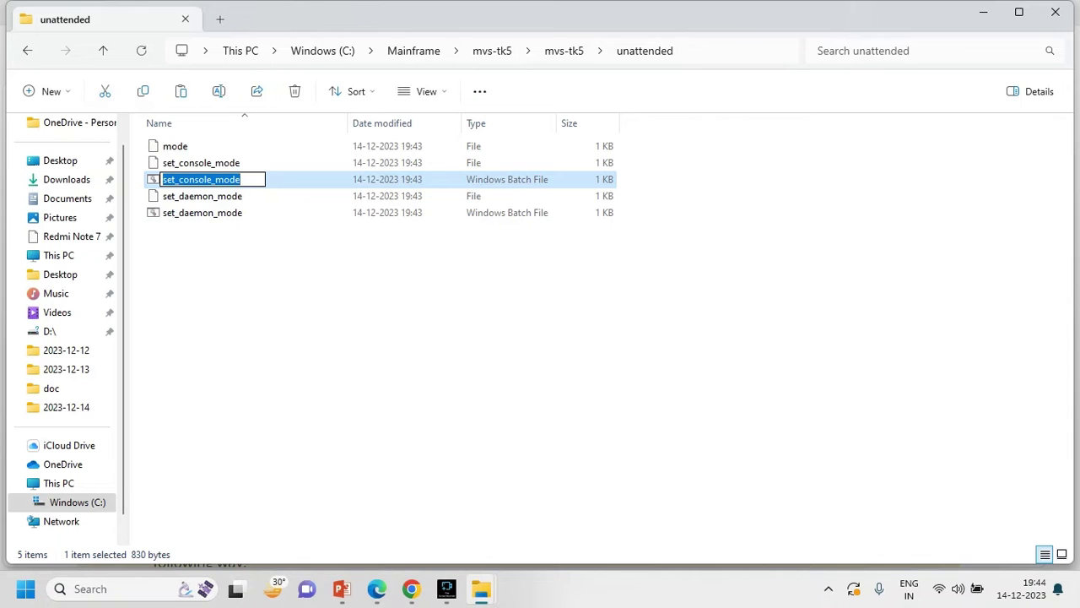
pyautogui.press('Return')
pyautogui.press('Return')
pyautogui.press('Return')
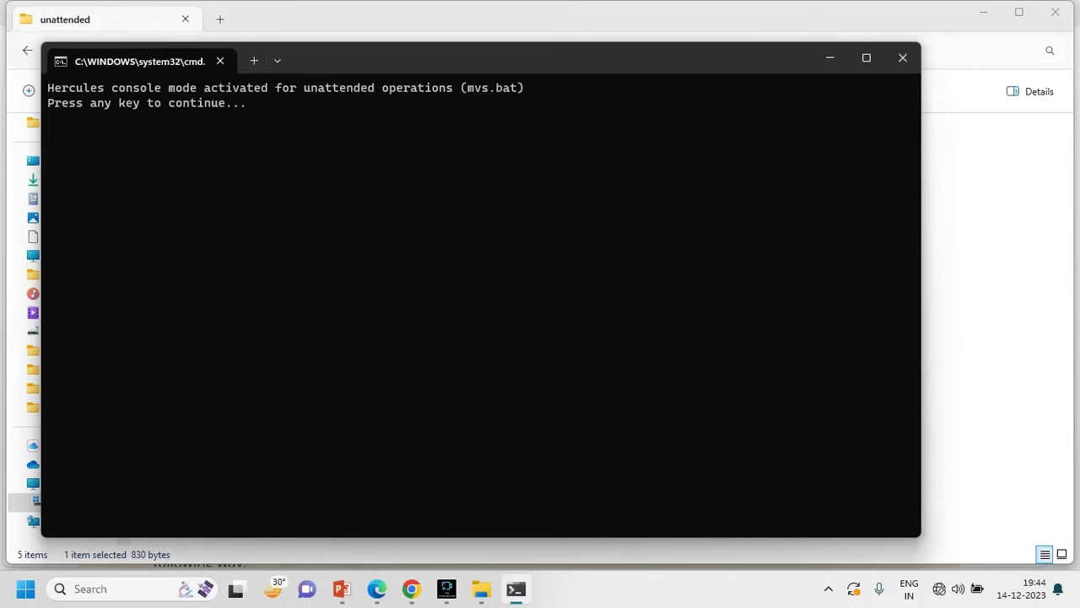
pyautogui.press('d')
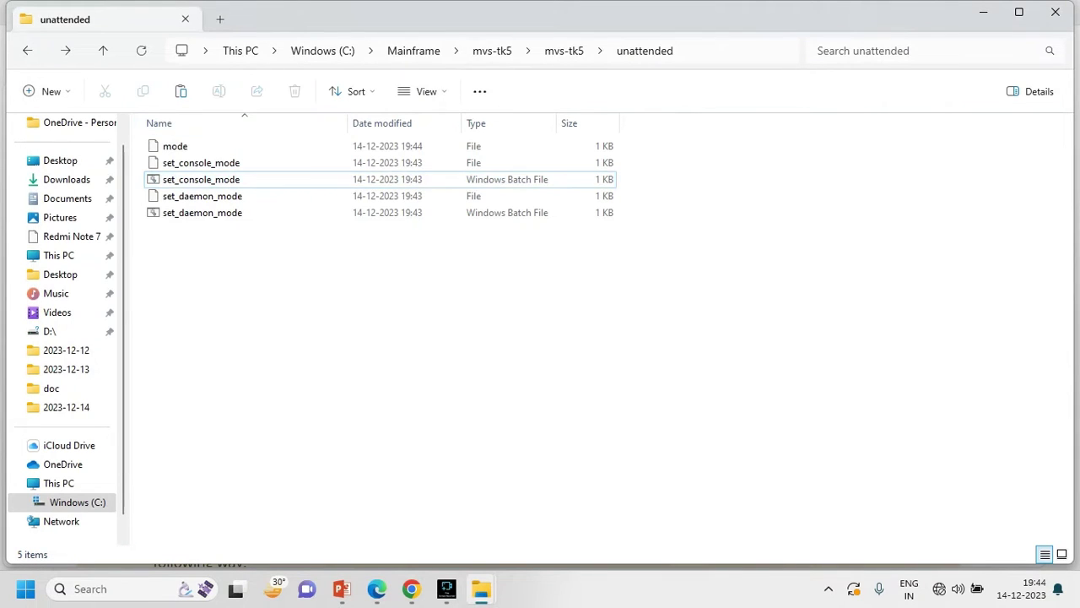
pyautogui.press('BackSpace')
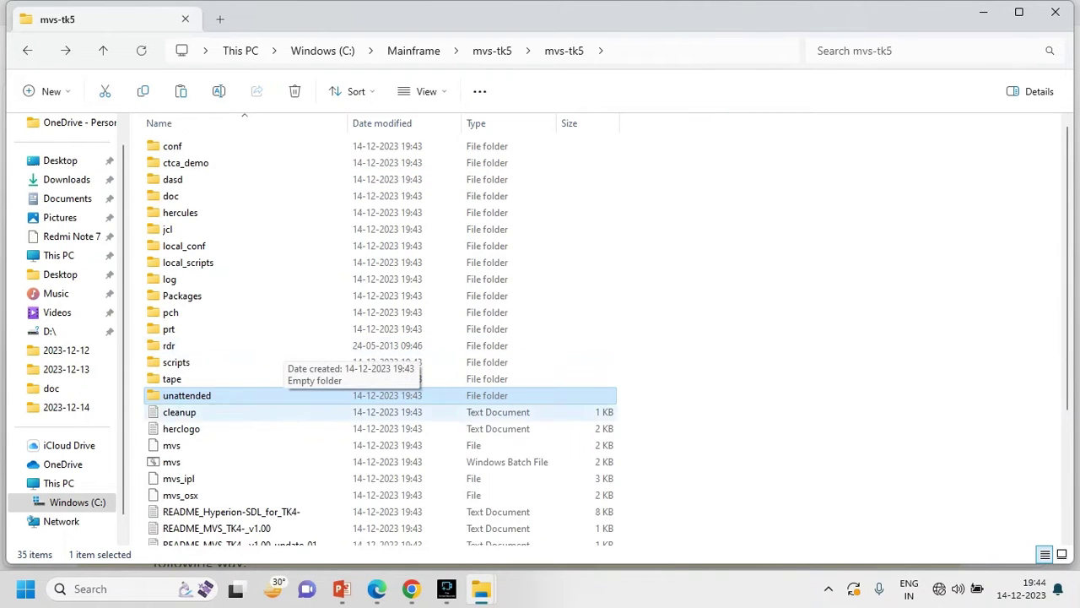
# - Launch mvs.bat and let it run past the SmartScreen warning with Run anyway
pyautogui.click(195, 461)
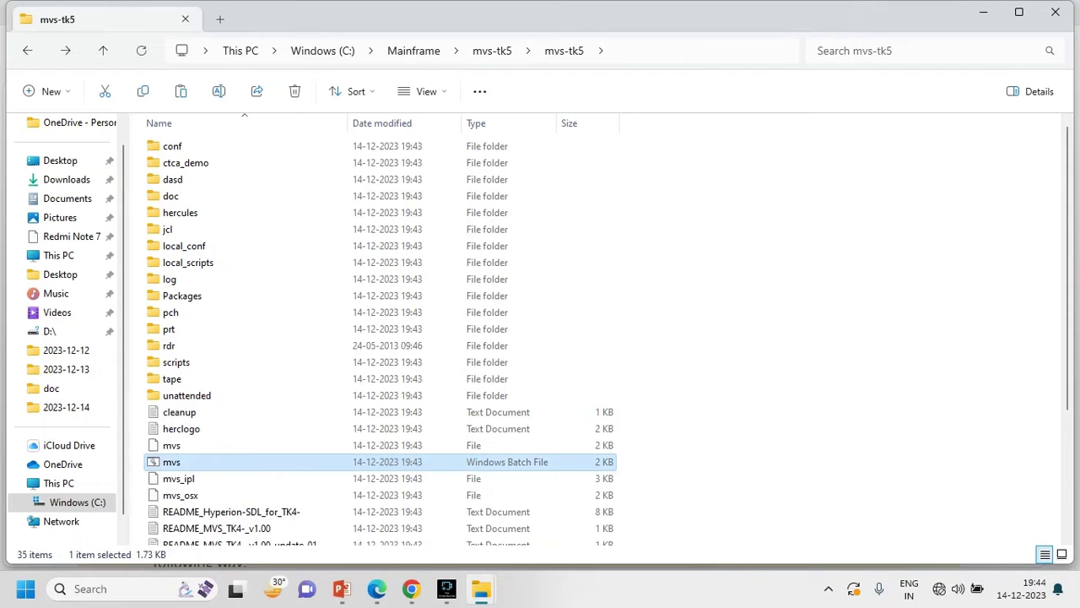
pyautogui.press('Return')
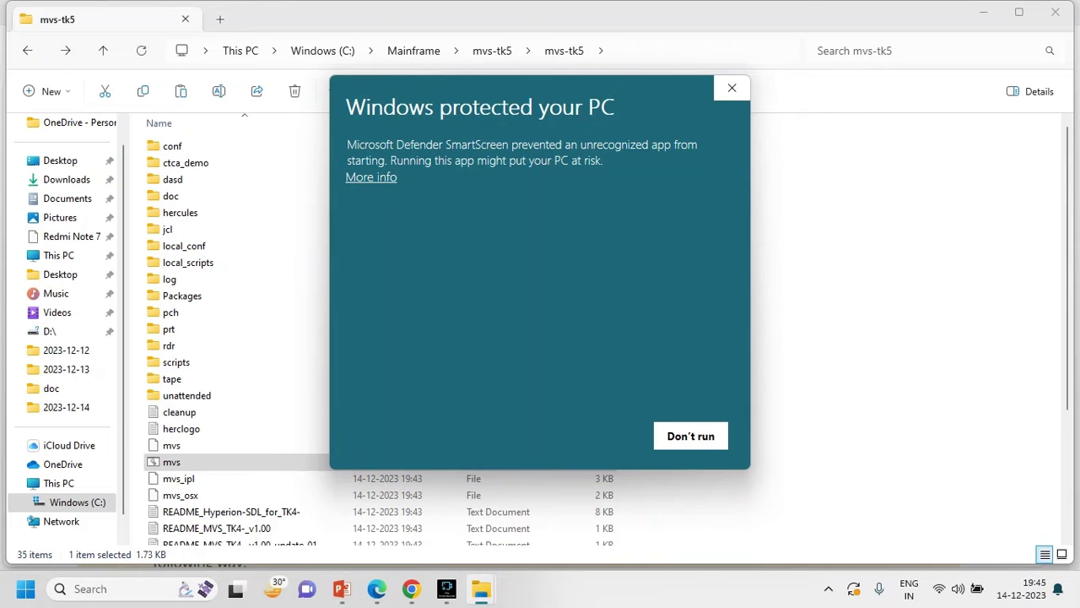
pyautogui.hotkey('shift', 'Tab')
pyautogui.press('Return')
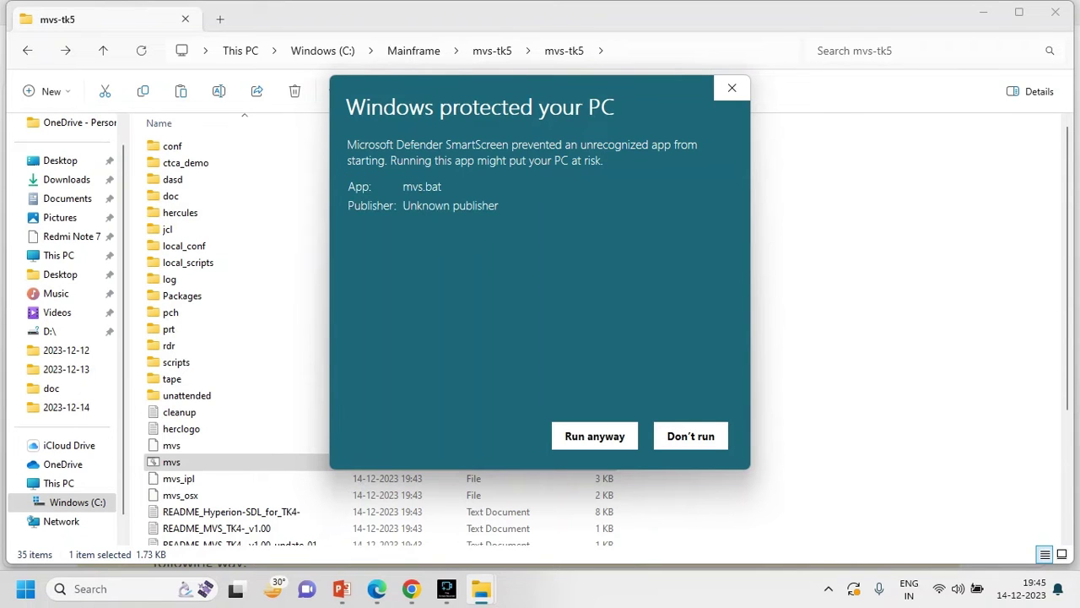
pyautogui.press('Return')
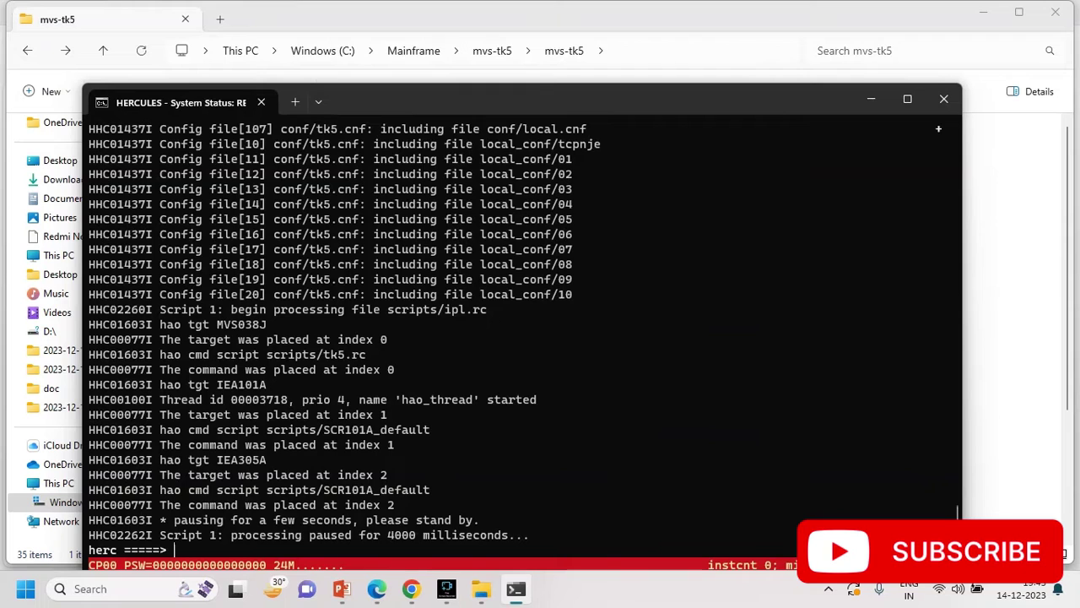
# - Watch MVS boot to the TK5 banner, checking the System Status/Peripherals panel along the way
pyautogui.moveTo(793, 294); pyautogui.dragTo(798, 219)
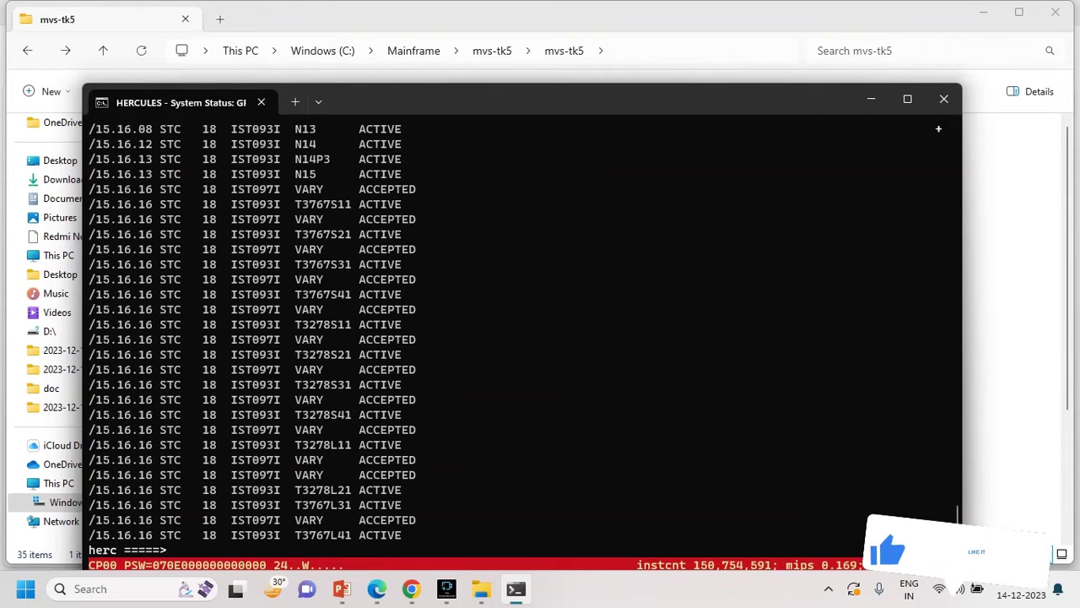
pyautogui.press('Escape')
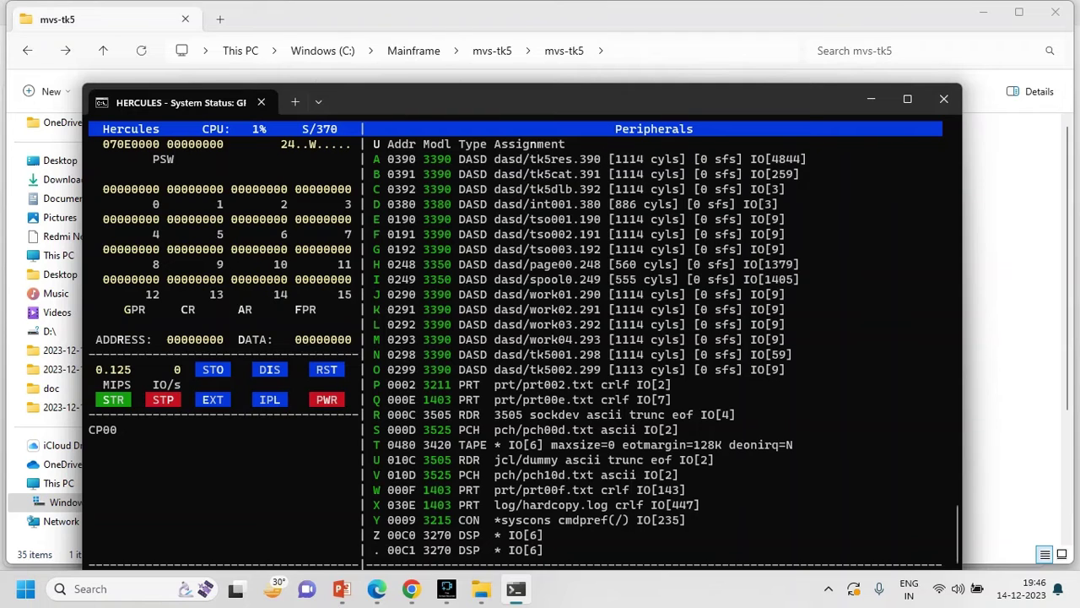
pyautogui.press('Escape')
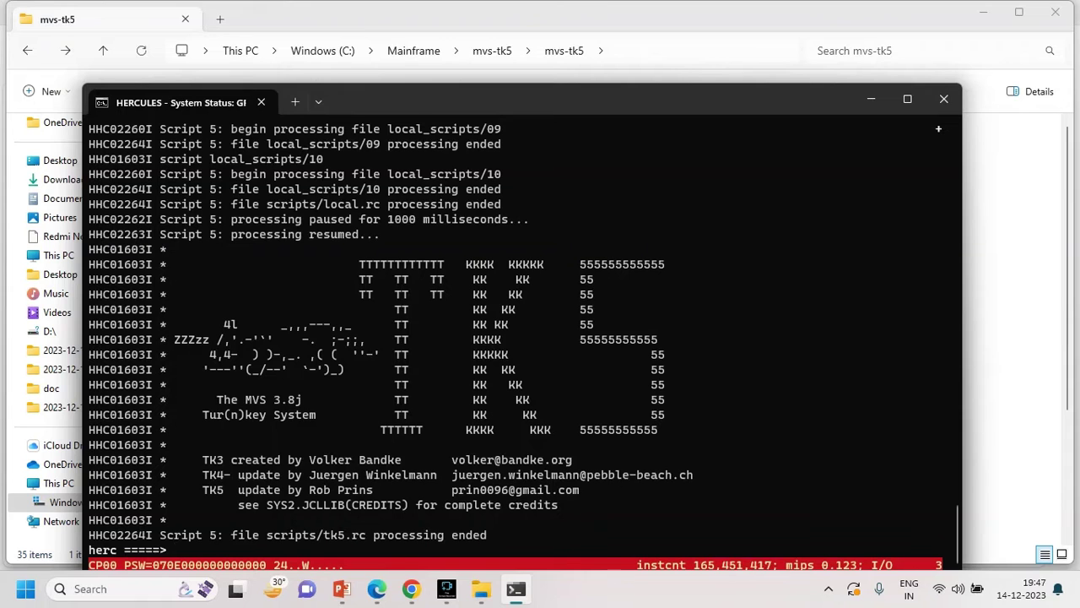
# - Search the web for 'cryptoterm' in a new Edge tab
pyautogui.click(411, 588)
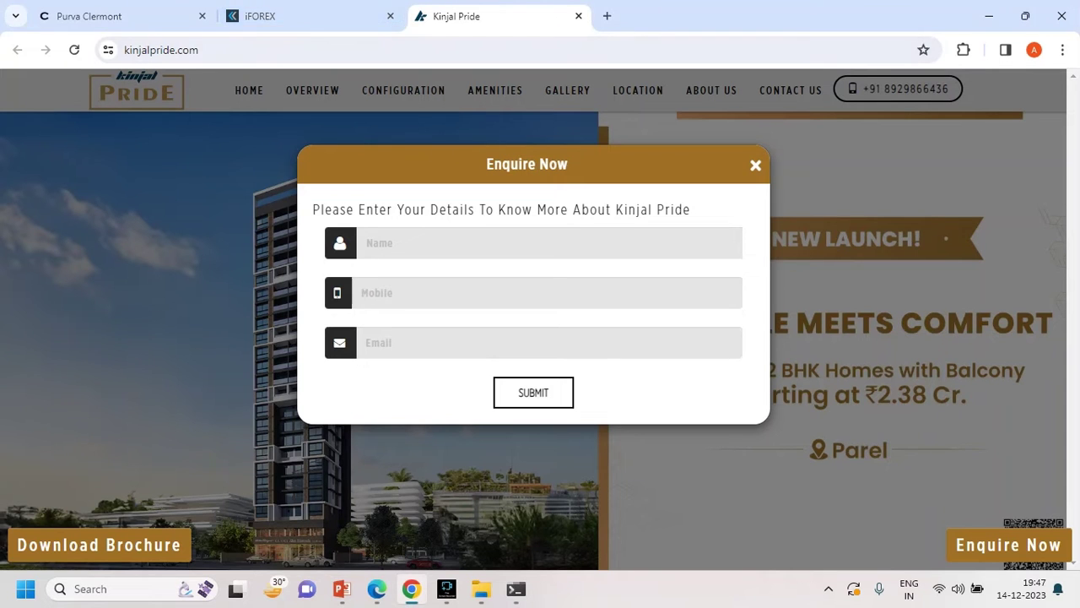
pyautogui.click(377, 589)
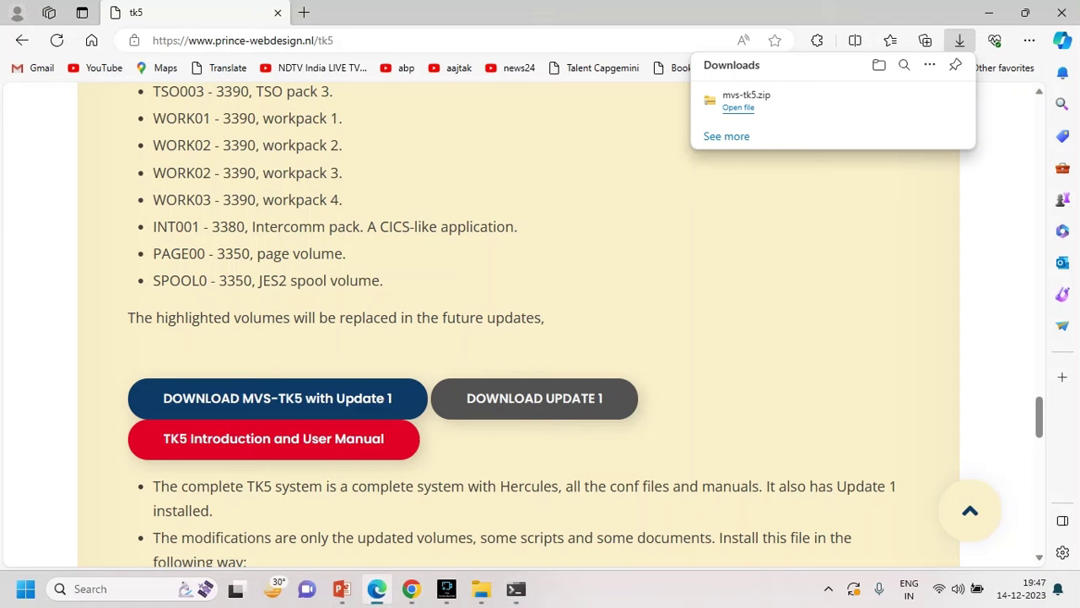
pyautogui.click(304, 13)
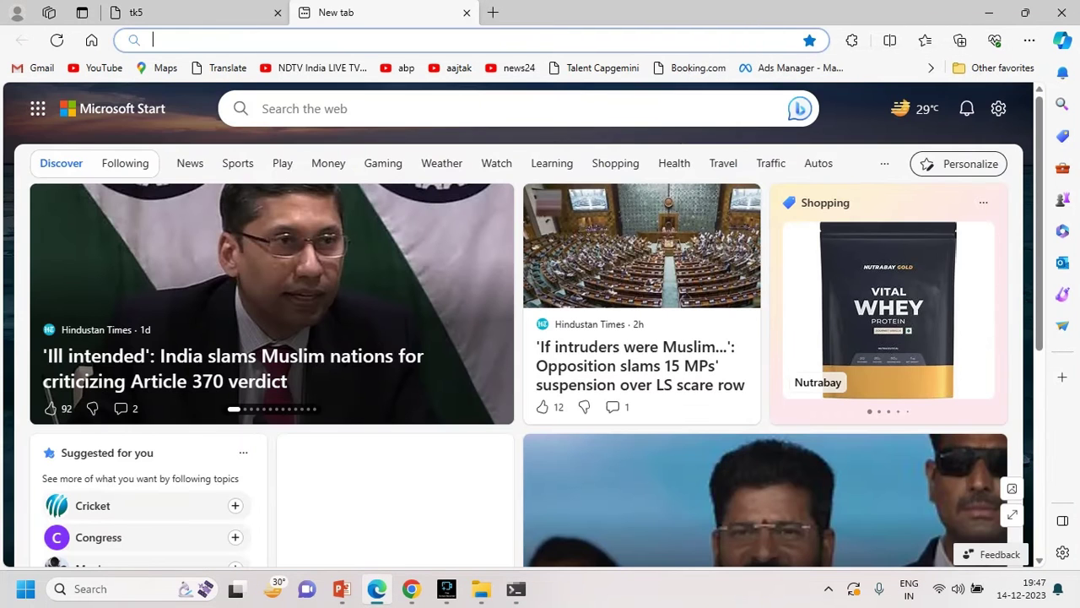
pyautogui.write('crypto t')
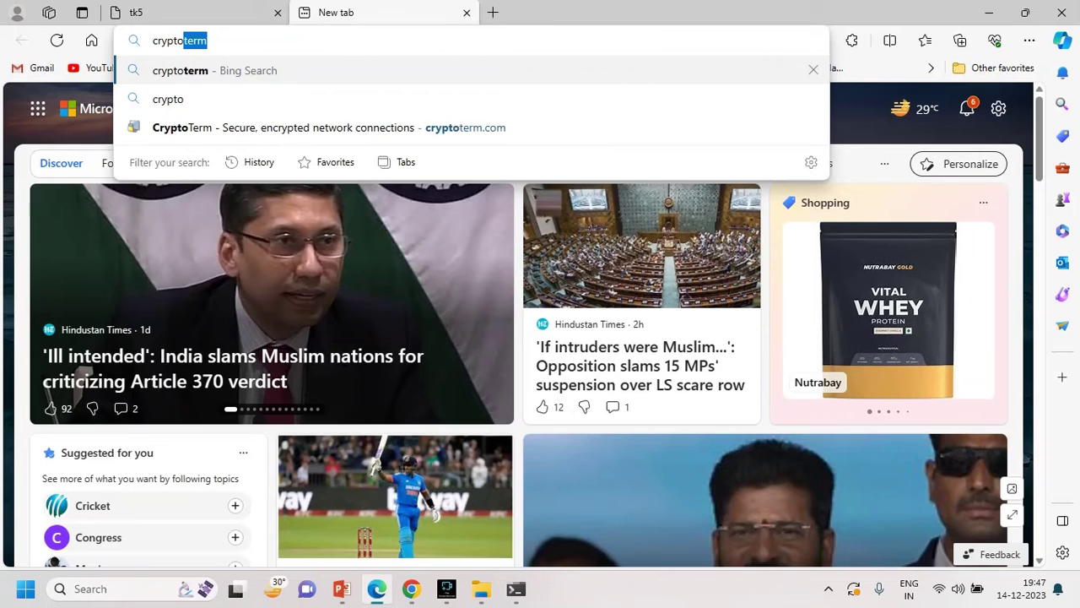
pyautogui.press('BackSpace')
pyautogui.press('BackSpace')
pyautogui.write('term')
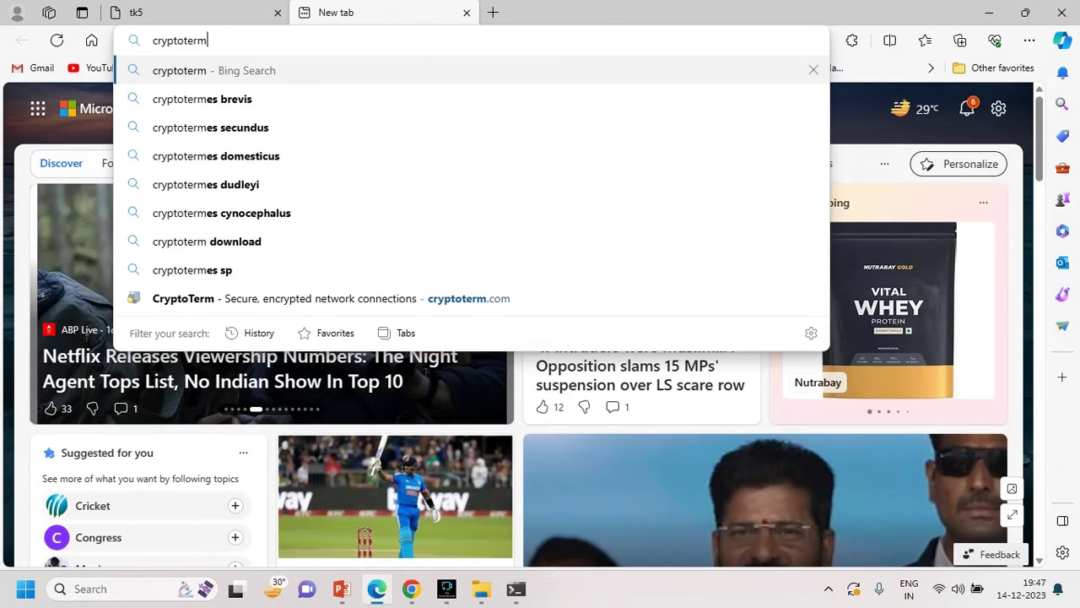
pyautogui.press('Return')
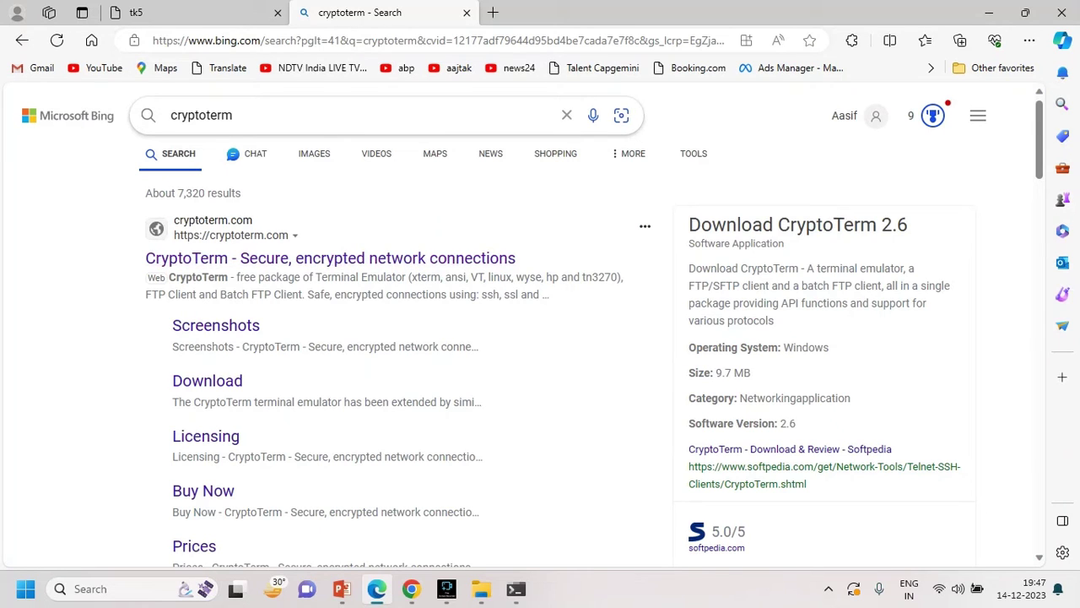
# - Download the CryptoTerm version 2.7 installer from the cryptoterm.com Download page
pyautogui.click(330, 258)
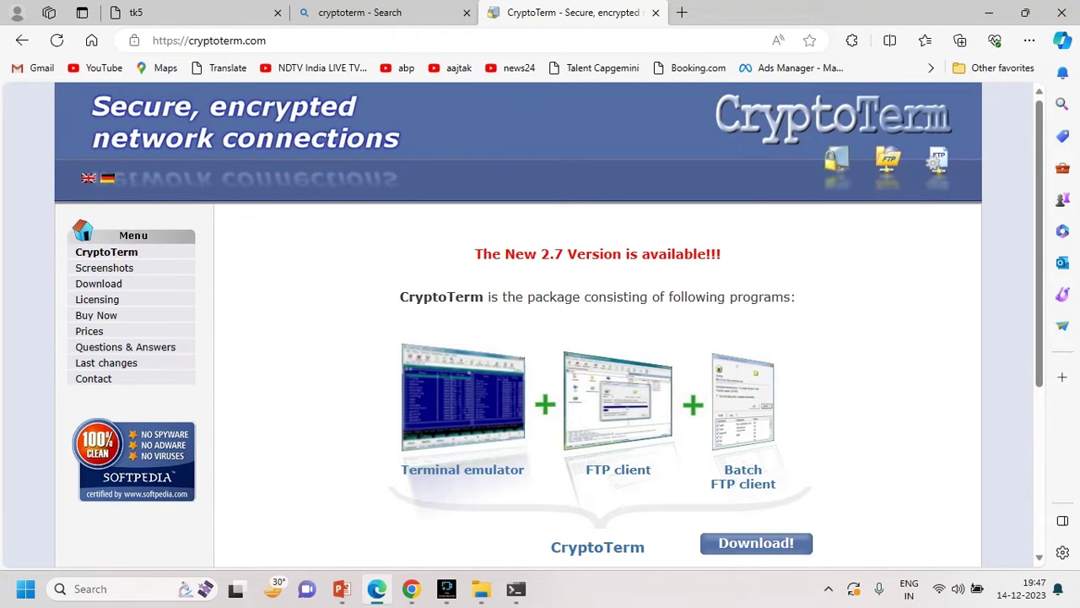
pyautogui.scroll(-2, 98, 158)
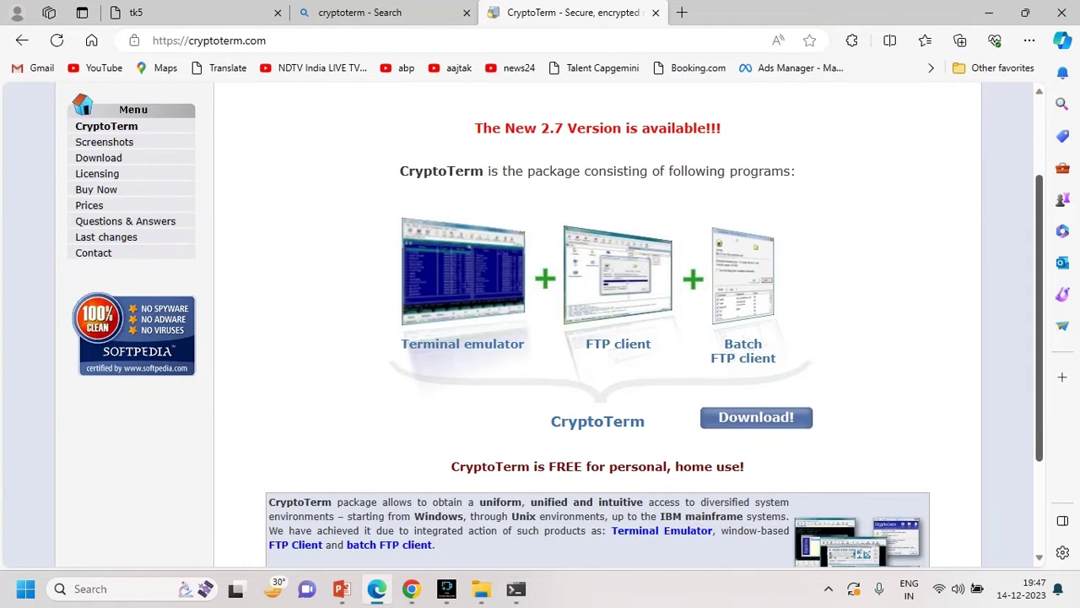
pyautogui.click(98, 158)
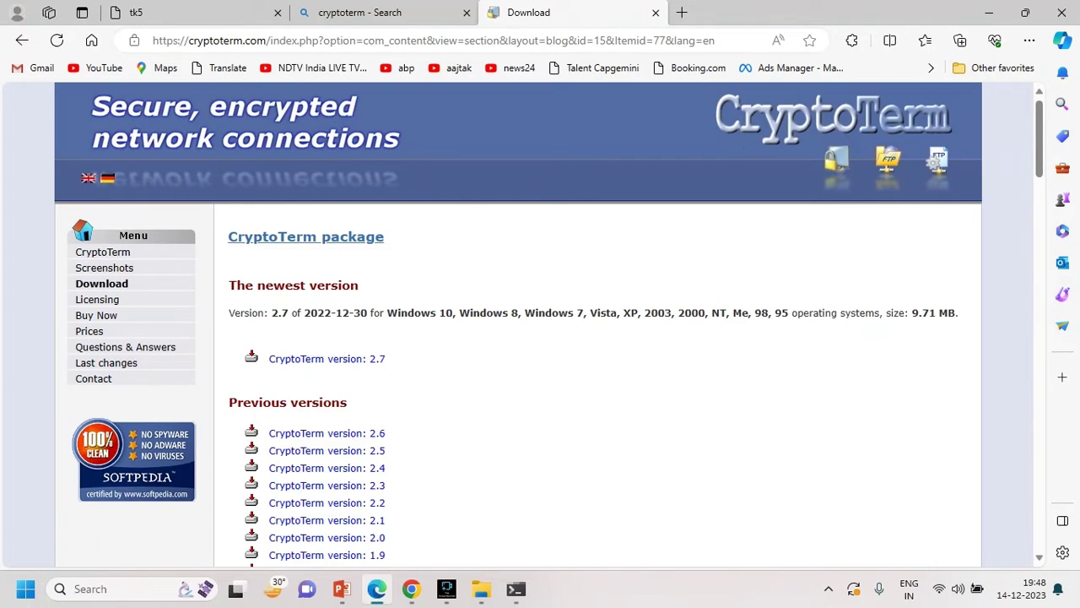
pyautogui.click(327, 359)
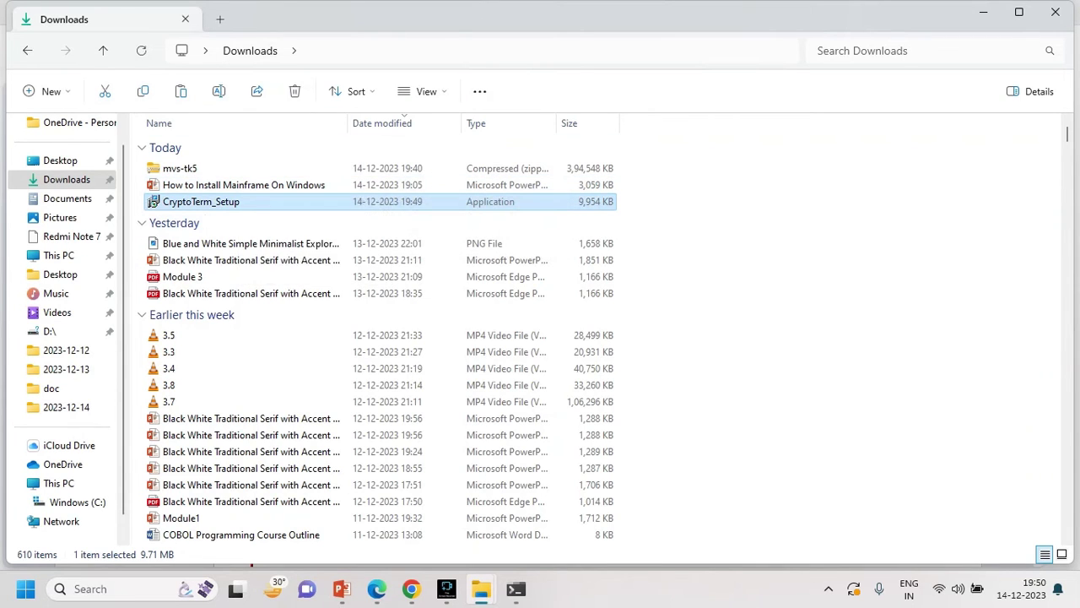
# - Copy the CryptoTerm_Setup installer and paste it into C:\Mainframe\mvs-tk5
pyautogui.rightClick(232, 206)
pyautogui.press('Escape')
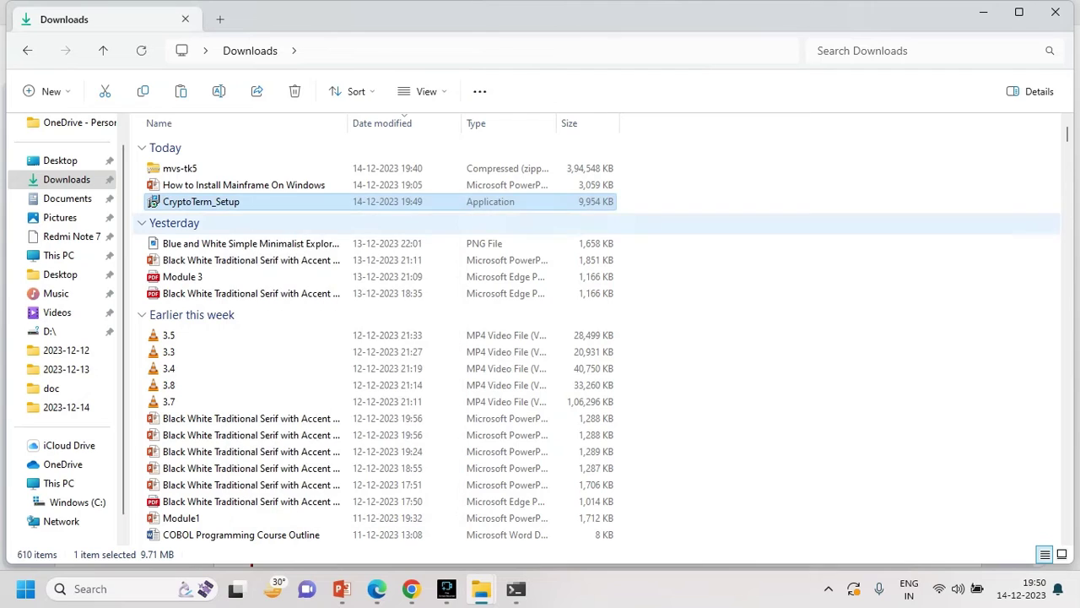
pyautogui.click(77, 502)
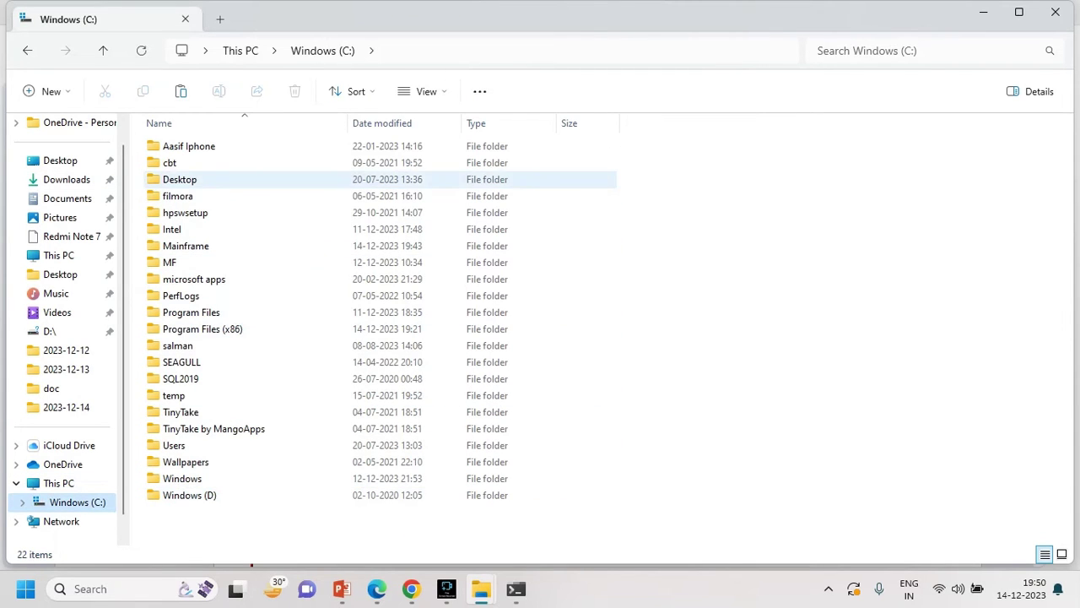
pyautogui.click(186, 246)
pyautogui.press('Return')
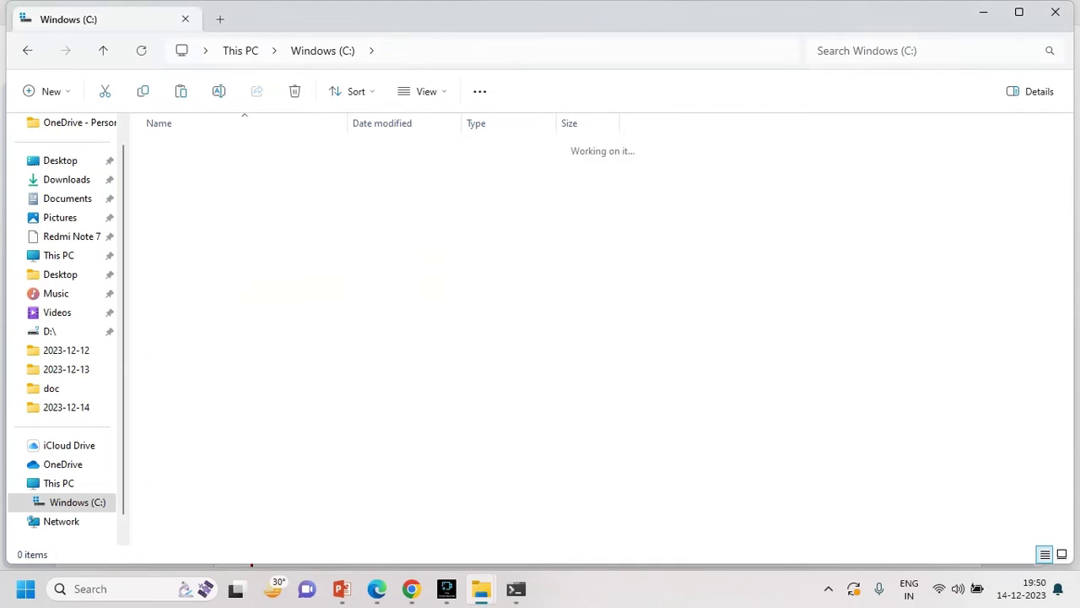
pyautogui.click(180, 146)
pyautogui.press('Return')
pyautogui.press('Return')
pyautogui.hotkey('alt', 'Left')
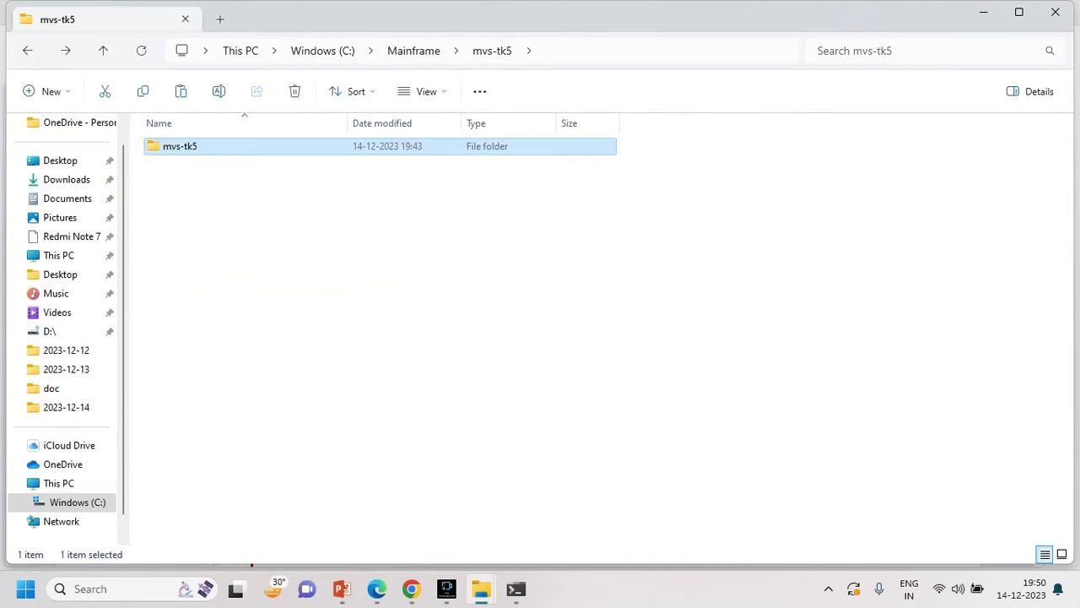
pyautogui.click(201, 224)
pyautogui.rightClick(201, 225)
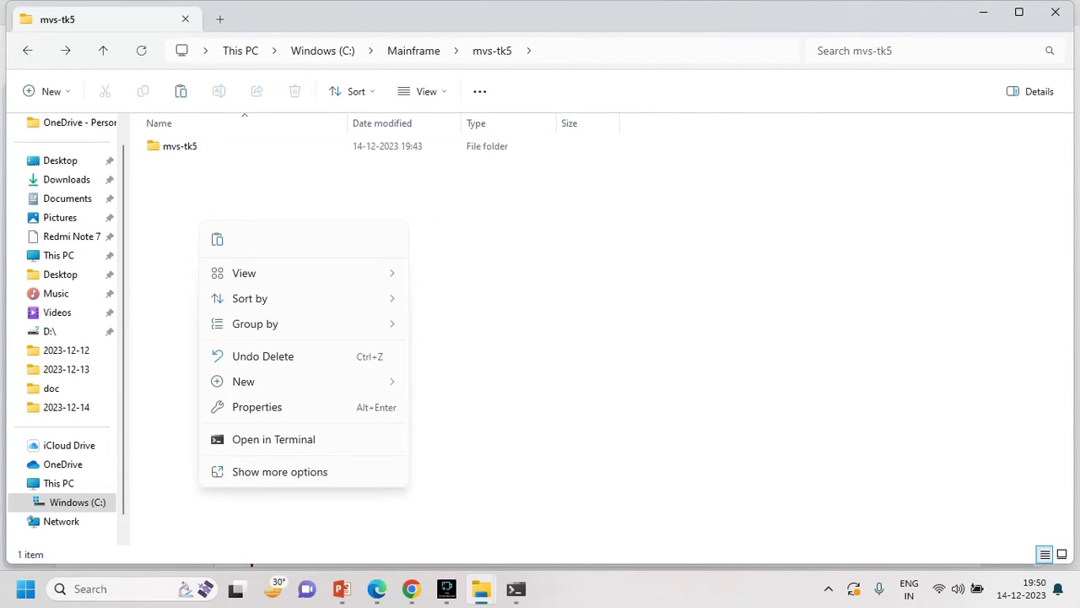
pyautogui.click(217, 238)
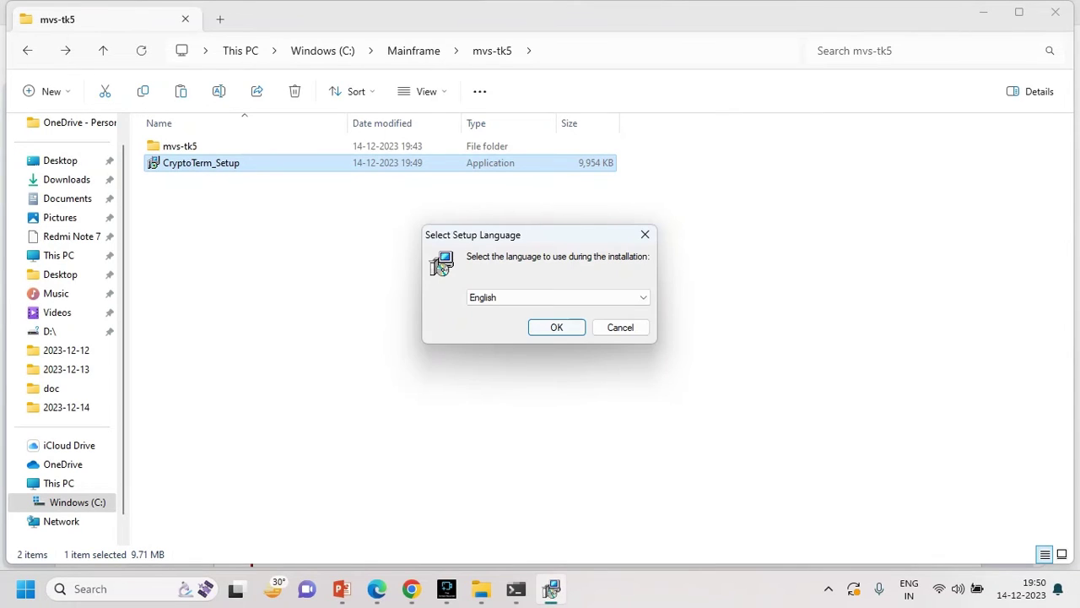
# - Install CryptoTerm 2.7 in English as freeware with default folder, components and shortcuts, then launch it
pyautogui.press('Return')
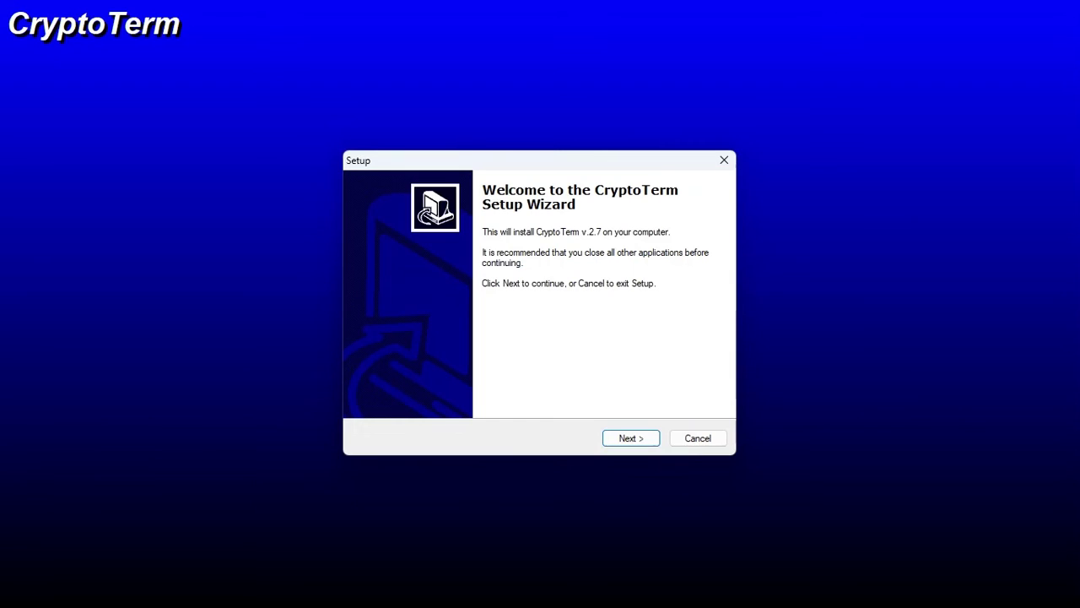
pyautogui.press('Return')
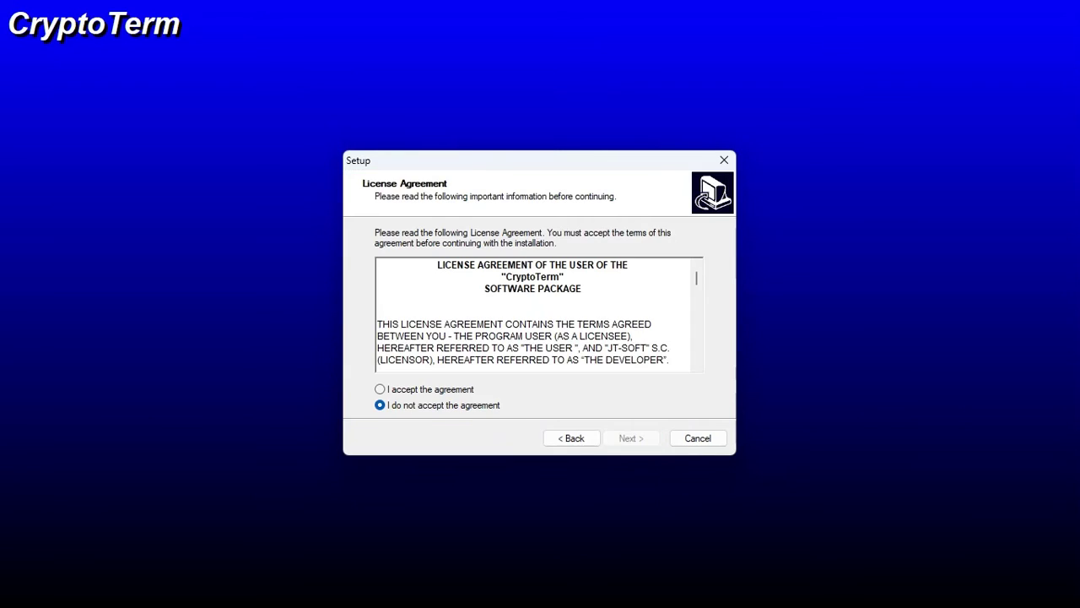
pyautogui.press('Up')
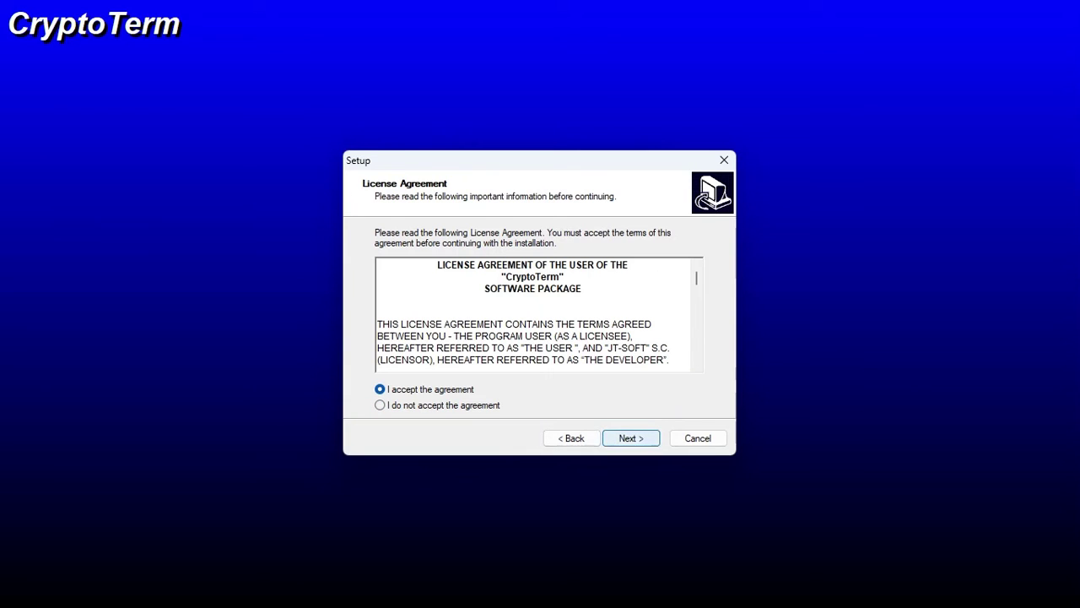
pyautogui.press('Return')
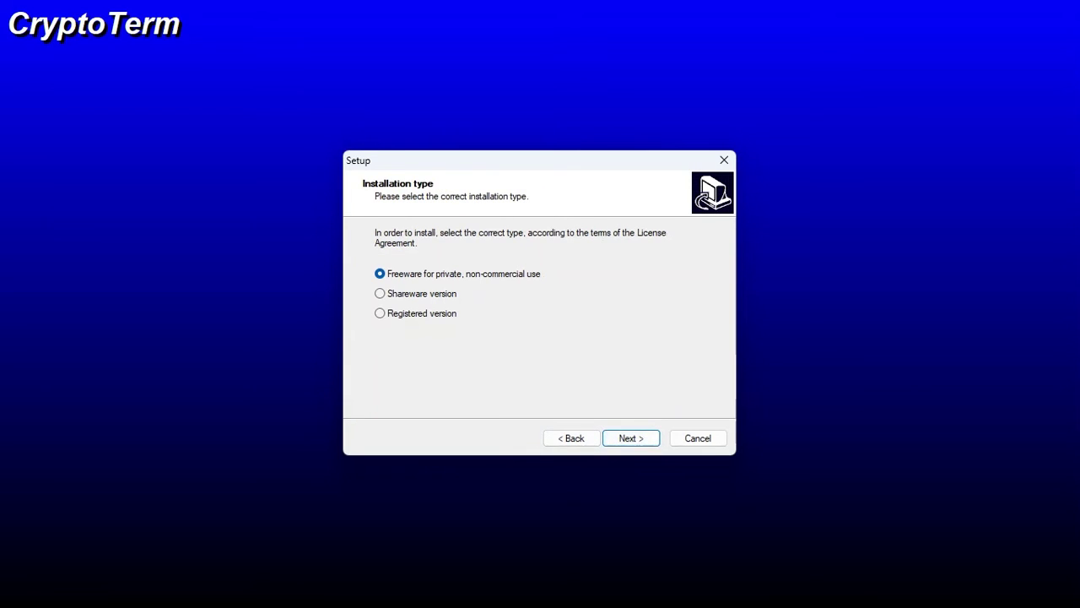
pyautogui.press('Return')
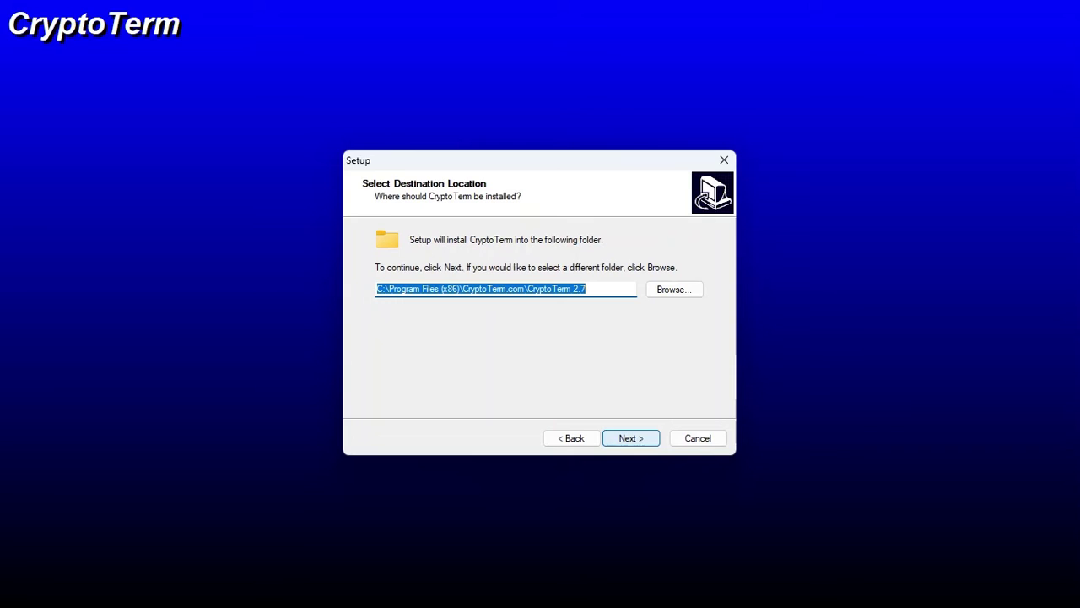
pyautogui.press('Return')
pyautogui.press('Return')
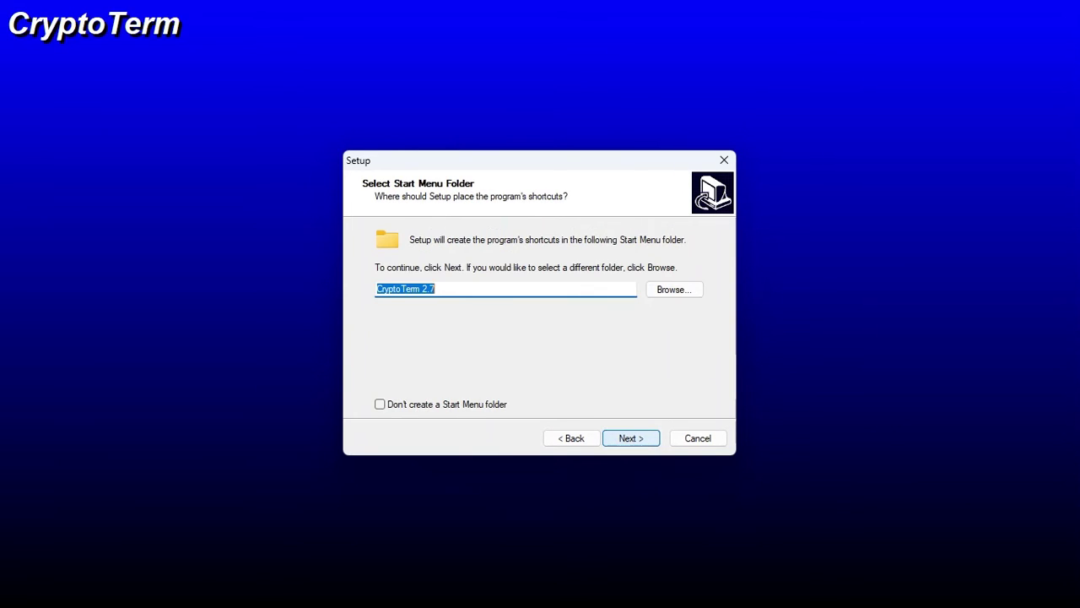
pyautogui.press('Return')
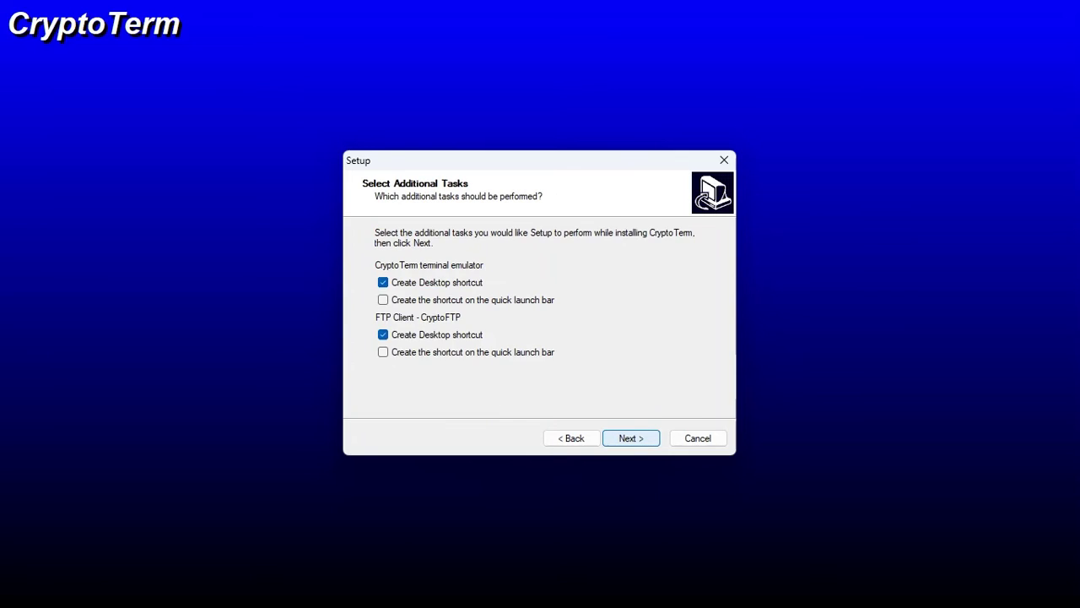
pyautogui.press('Return')
pyautogui.press('Return')
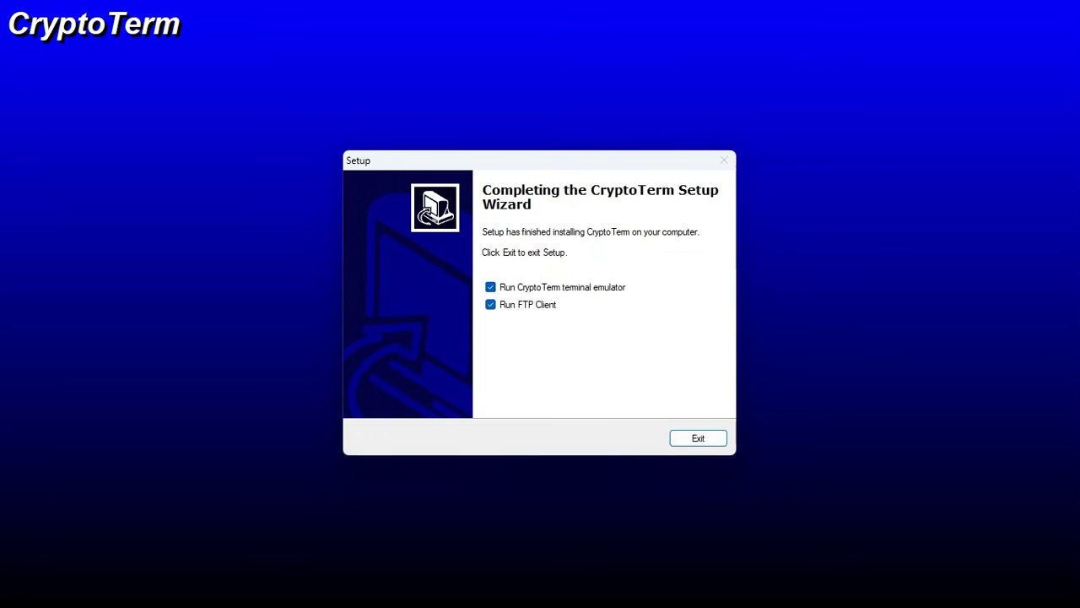
pyautogui.press('Return')
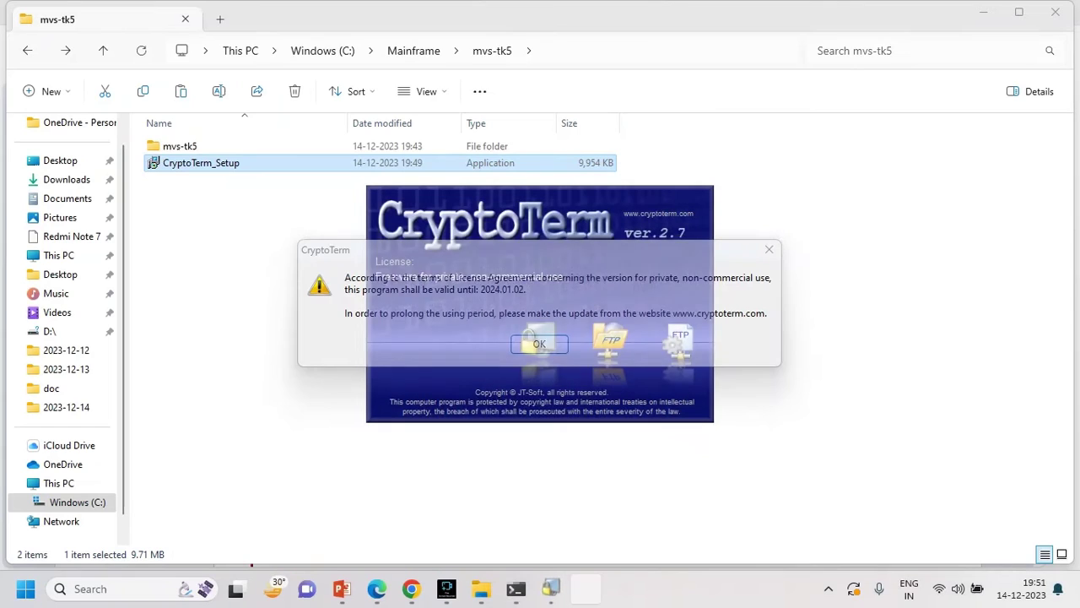
# - Dismiss the license notice, launch CryptoTerm by searching 'cryp', and clear the expiry notice
pyautogui.press('Return')
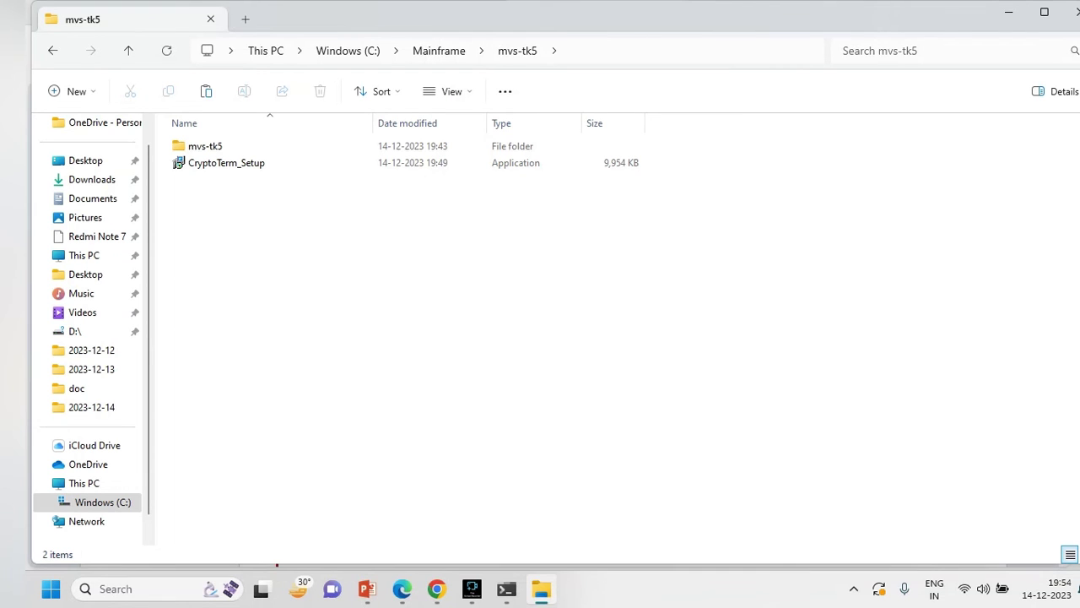
pyautogui.press('super')
pyautogui.press('super')
pyautogui.press('super')
pyautogui.write('cryp')
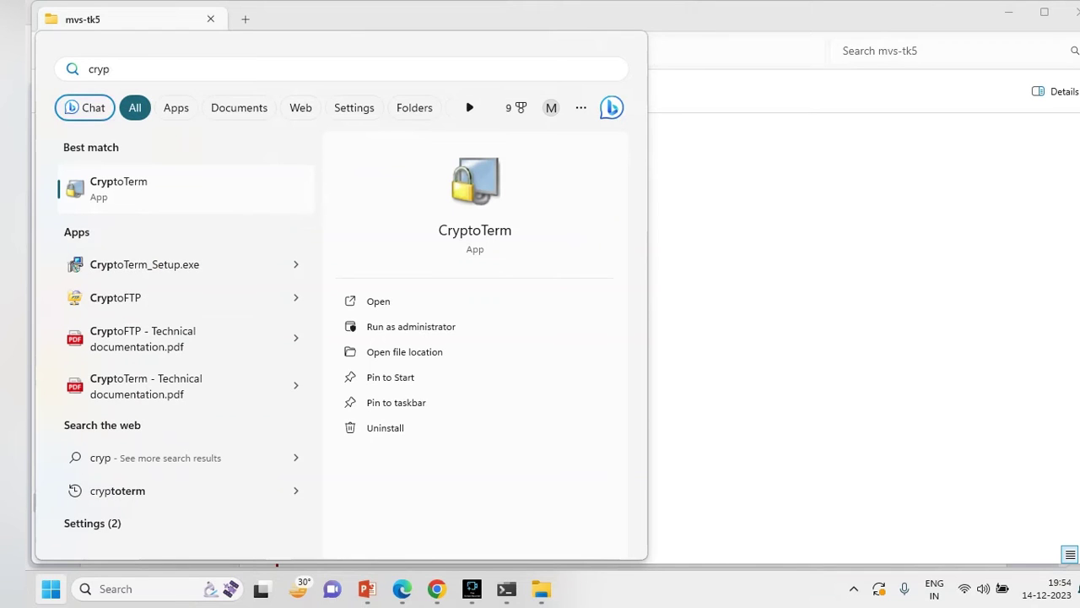
pyautogui.press('Return')
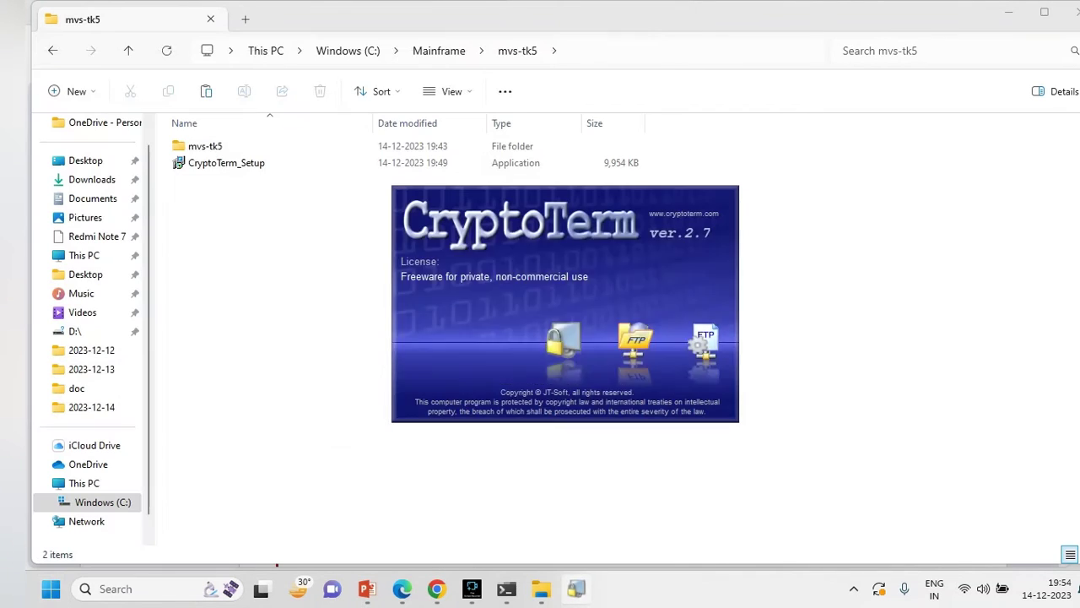
pyautogui.press('Return')
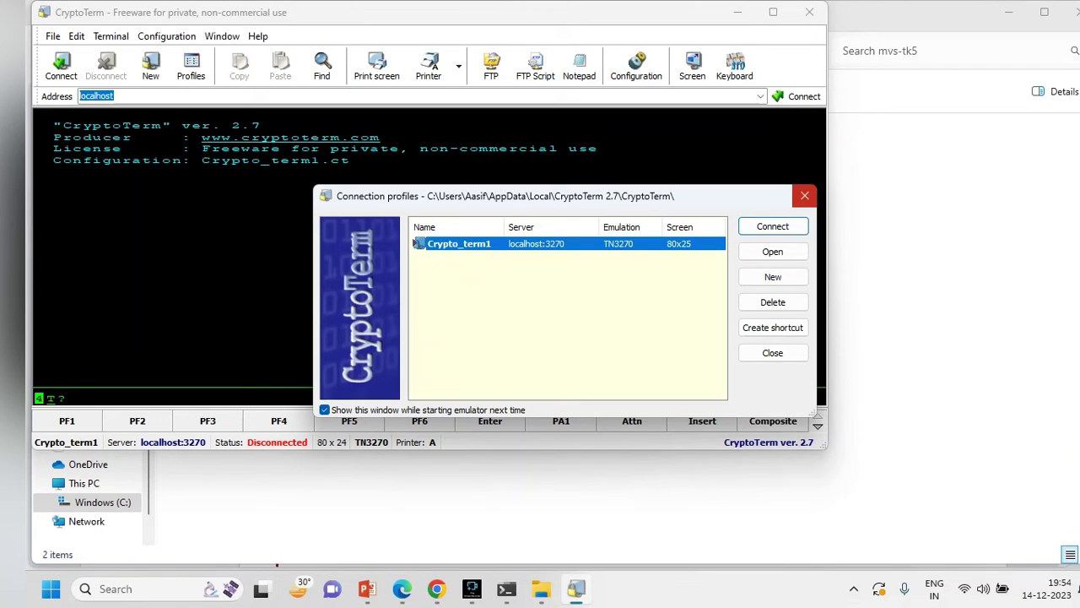
# - Create a connection profile named CryptoTerm2 from the default name and open its settings
pyautogui.click(804, 195)
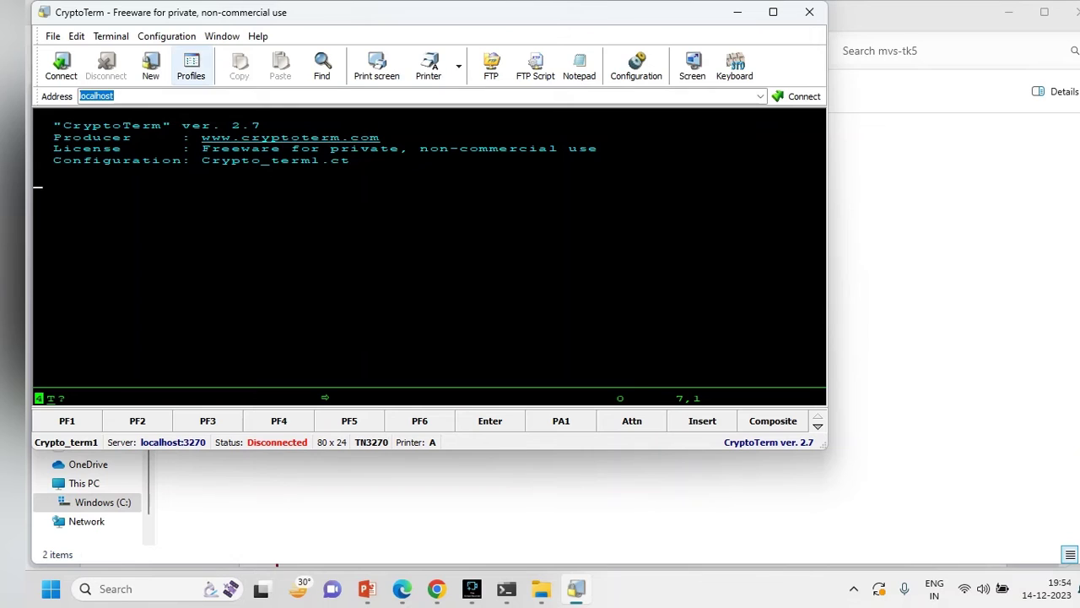
pyautogui.click(191, 66)
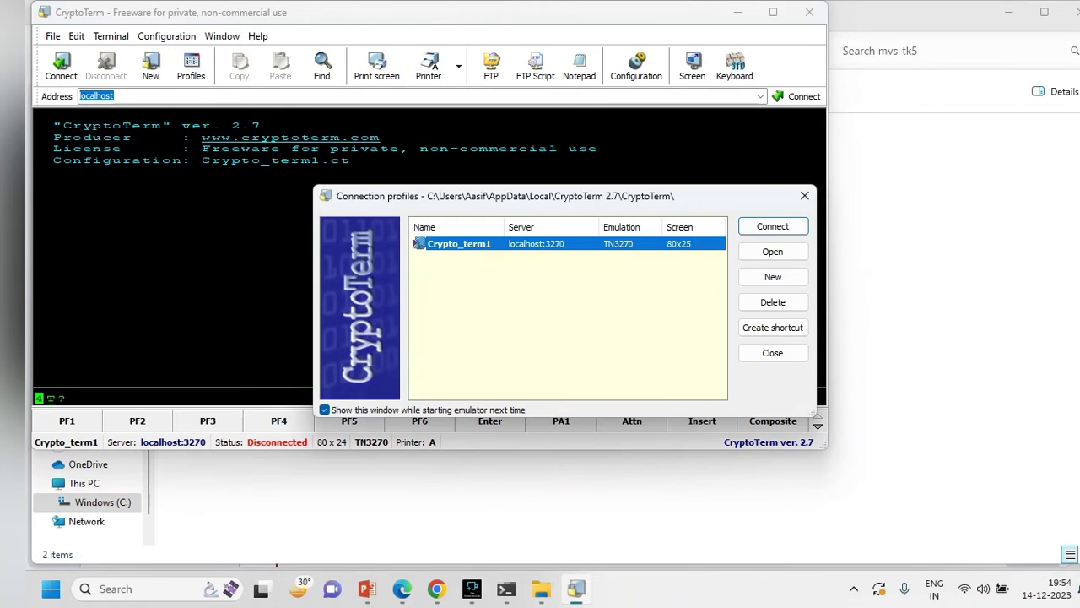
pyautogui.click(773, 277)
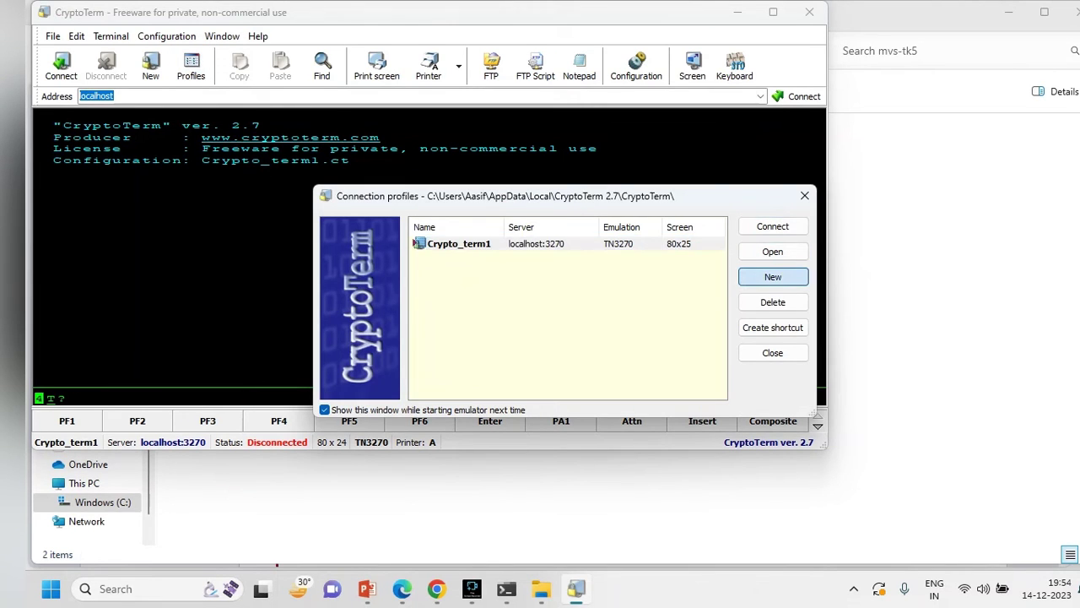
pyautogui.press('End')
pyautogui.write('2')
pyautogui.press('Return')
pyautogui.click(453, 256)
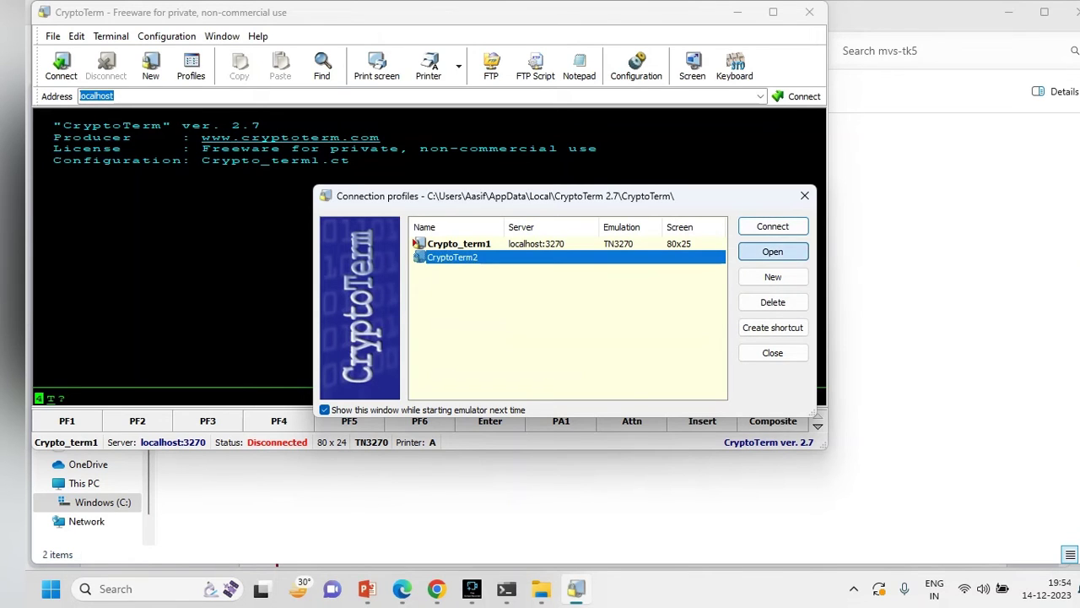
pyautogui.press('Return')
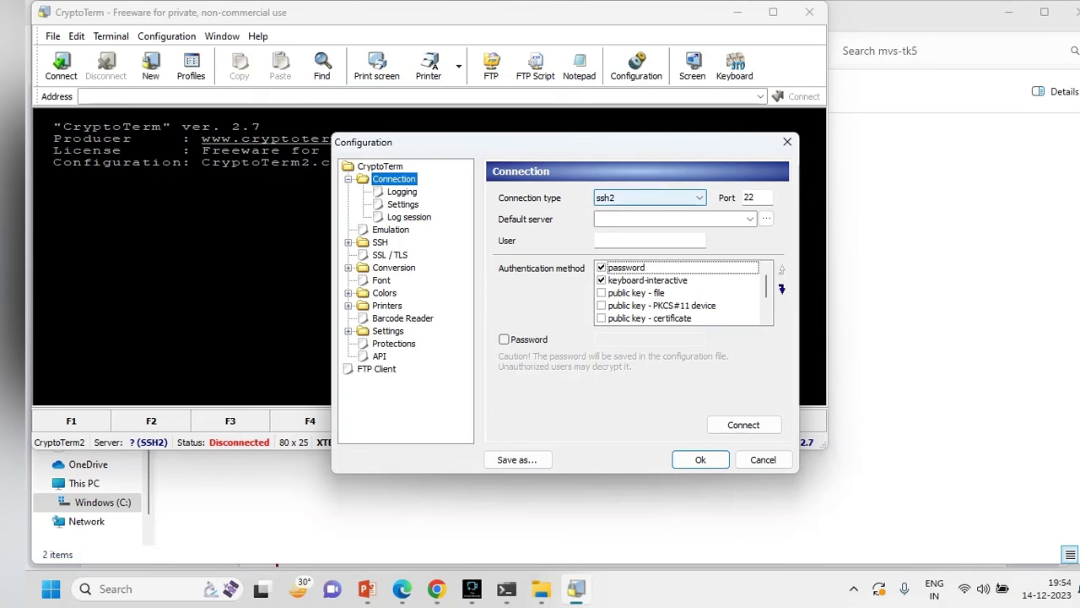
# - Set the CryptoTerm2 connection type to telnet
pyautogui.press('Tab')
pyautogui.hotkey('alt', 'Down')
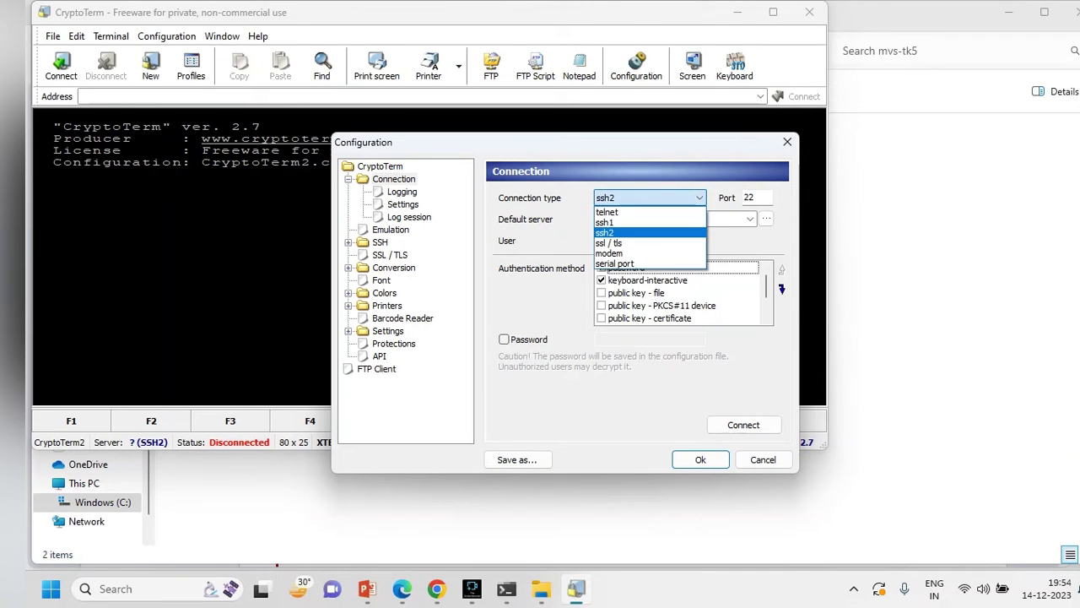
pyautogui.press('Up')
pyautogui.press('Up')
pyautogui.press('Down')
pyautogui.press('Up')
pyautogui.press('Return')
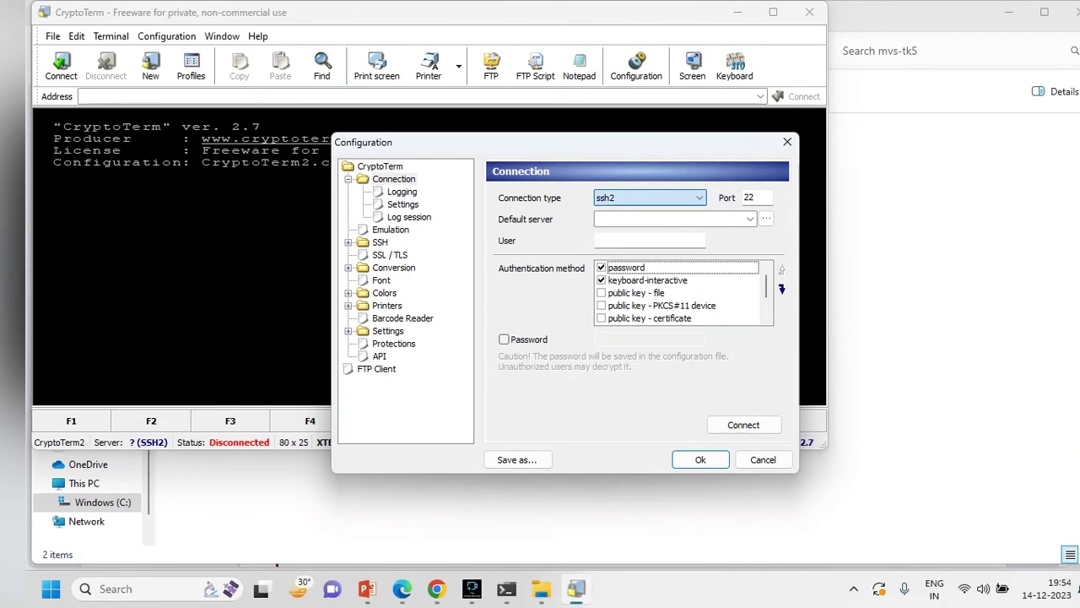
# - Set port 3270 and default server localhost, then show the Emulation settings
pyautogui.press('Tab')
pyautogui.write('3270')
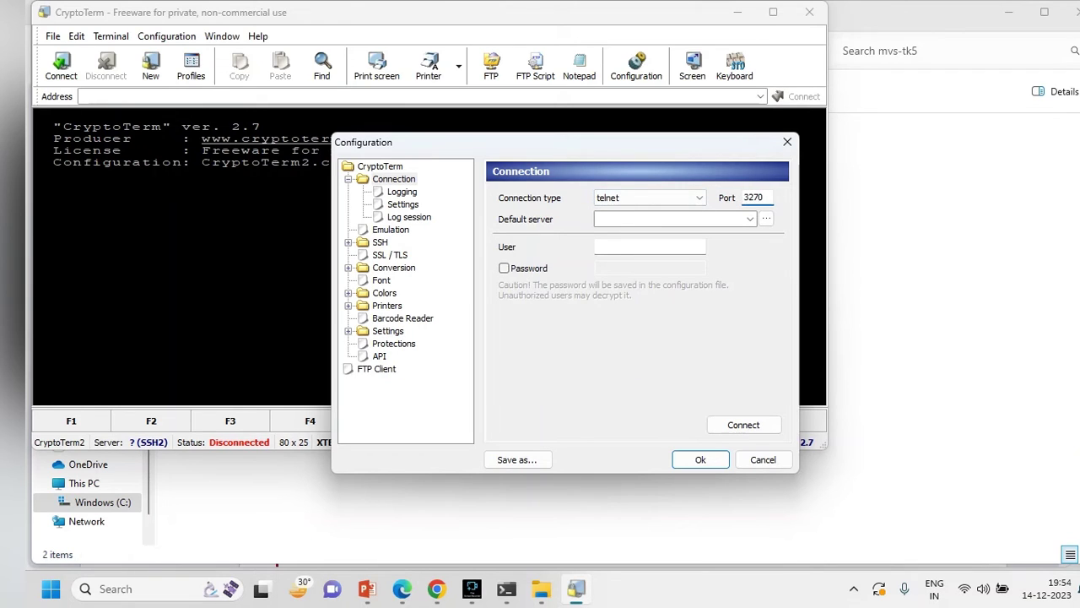
pyautogui.write('localhost')
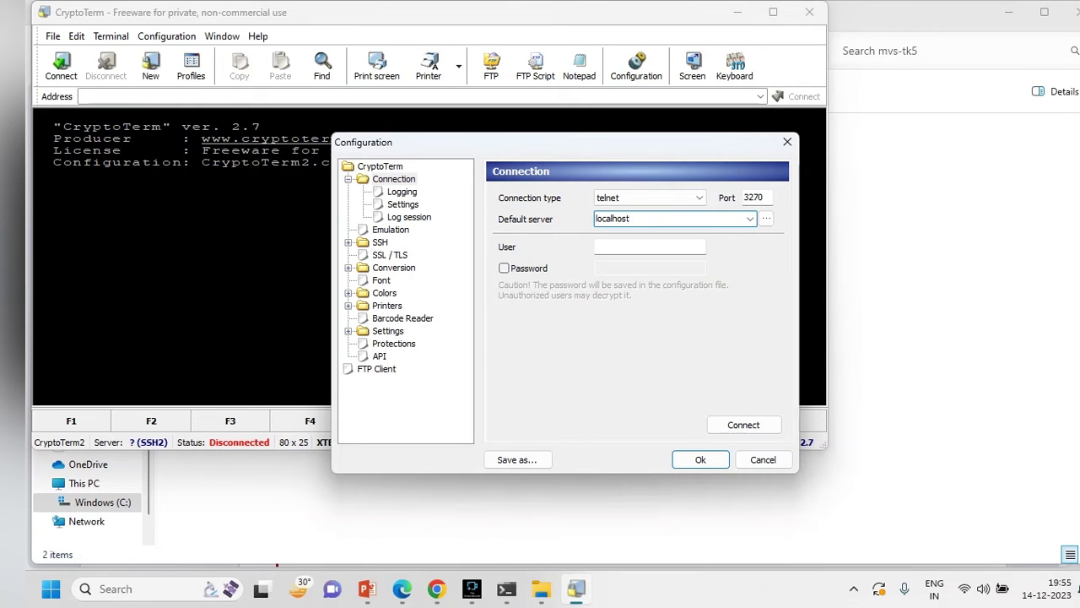
pyautogui.click(391, 229)
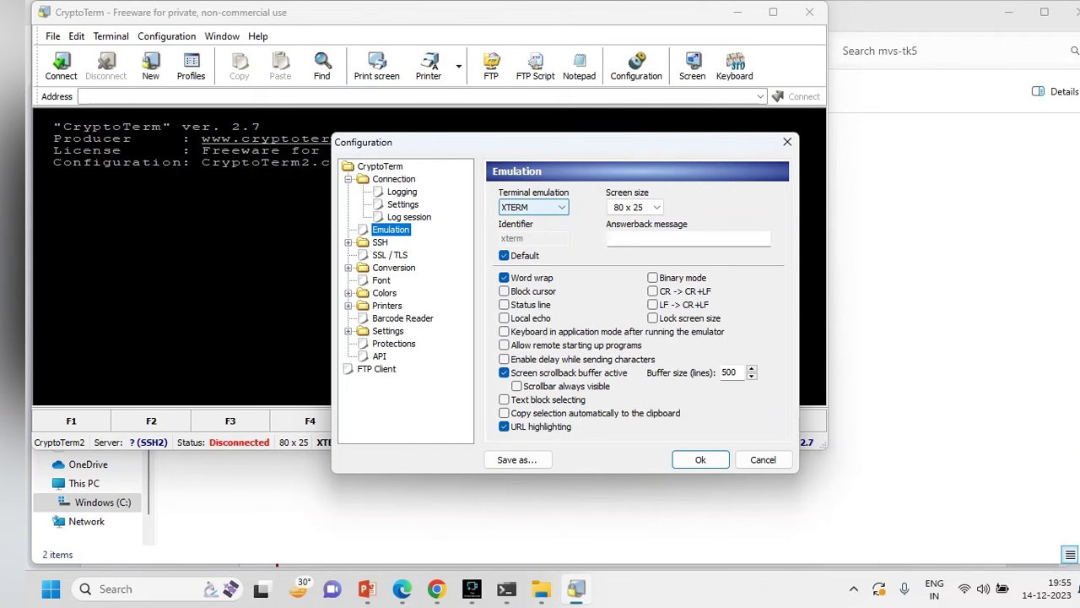
# - Switch emulation to TN3270 and open the TN3270 keyboard mapping editor
pyautogui.click(534, 206)
pyautogui.click(524, 335)
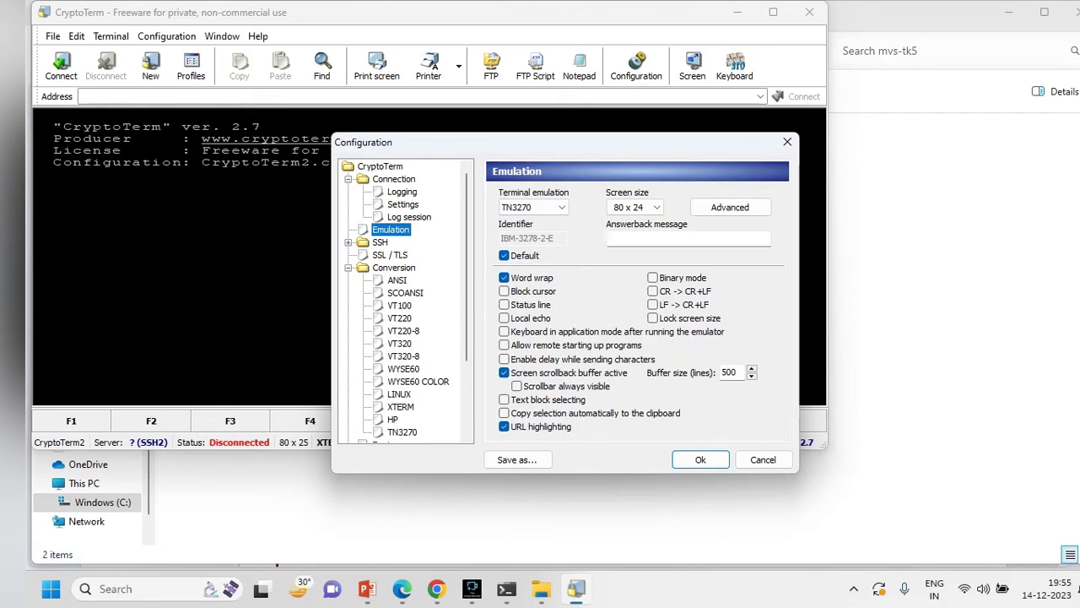
pyautogui.click(402, 431)
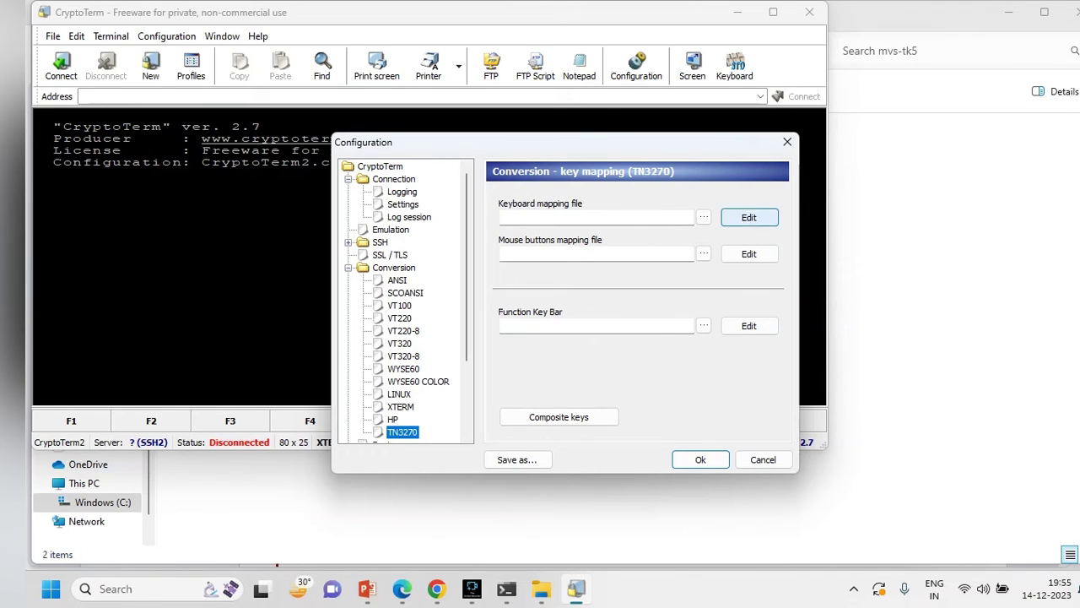
pyautogui.click(748, 217)
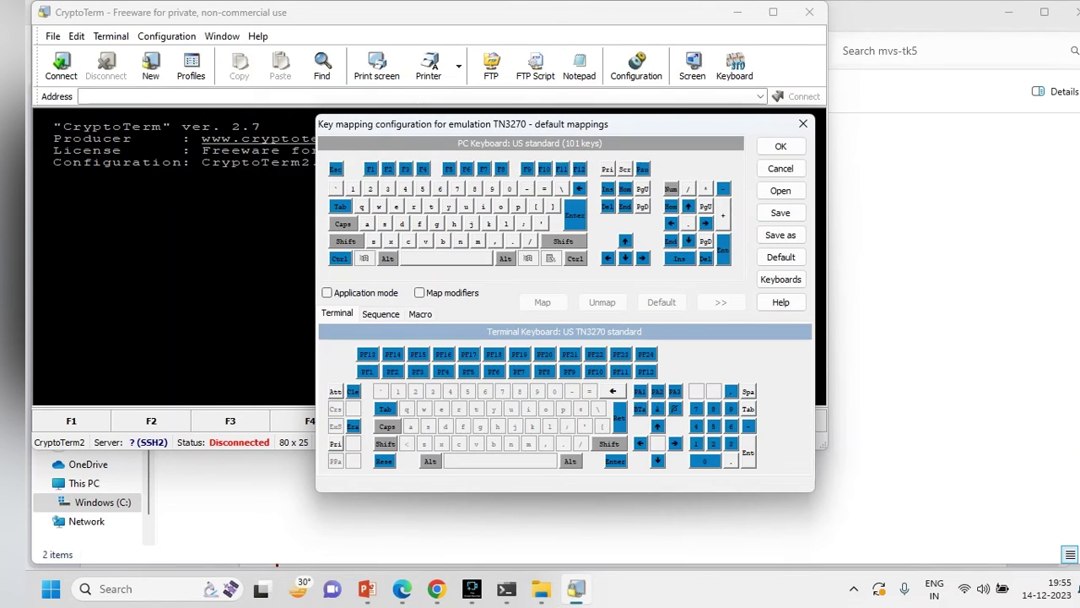
# - Map the PC Enter key to the terminal Enter key, confirming the replacement
pyautogui.click(575, 216)
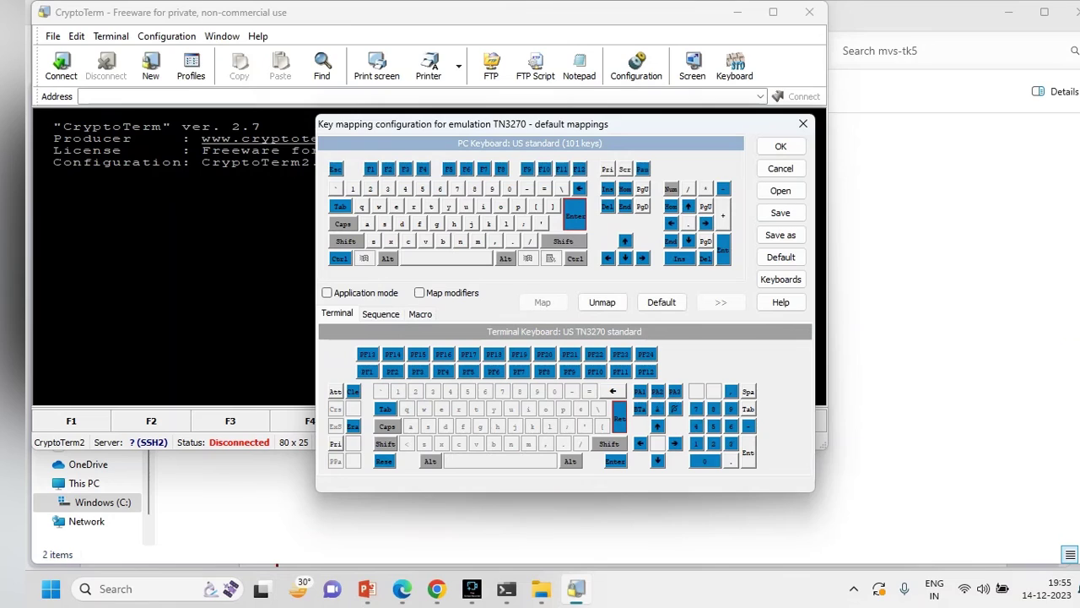
pyautogui.click(615, 461)
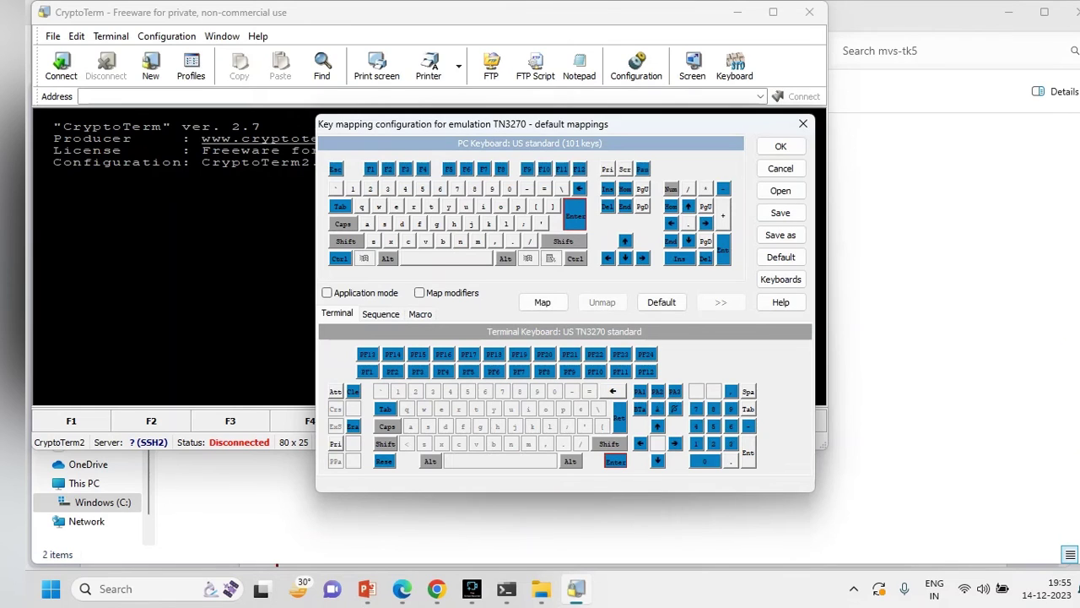
pyautogui.click(542, 301)
pyautogui.click(615, 461)
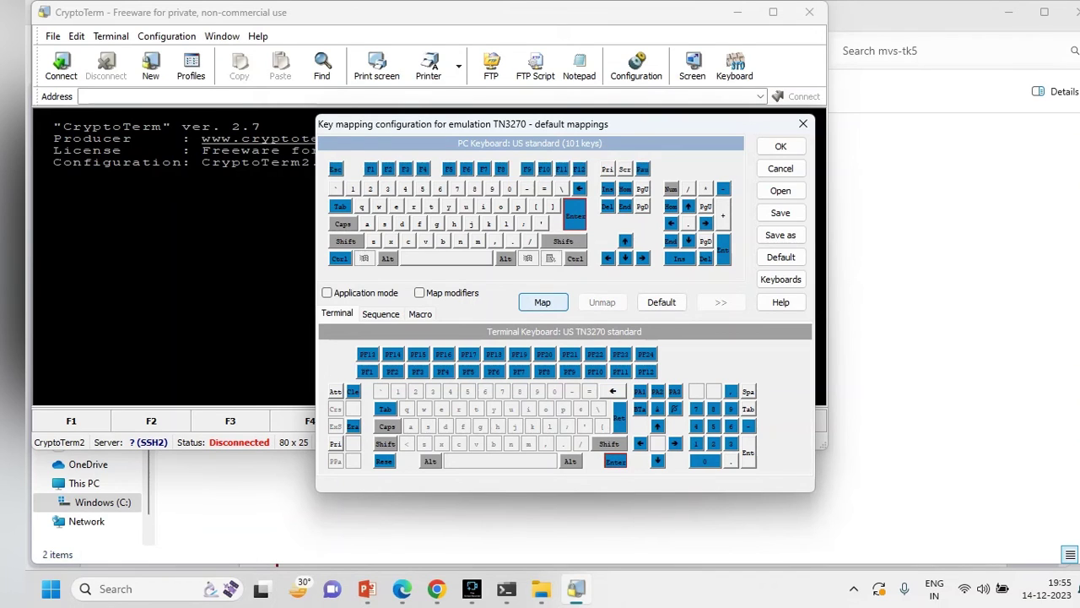
pyautogui.click(543, 301)
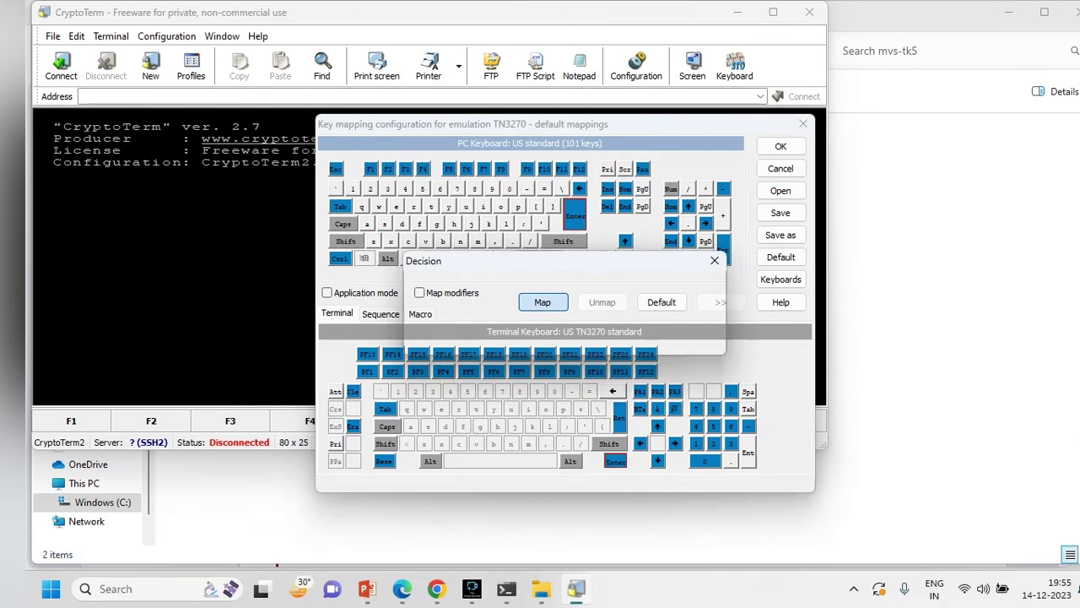
pyautogui.click(509, 330)
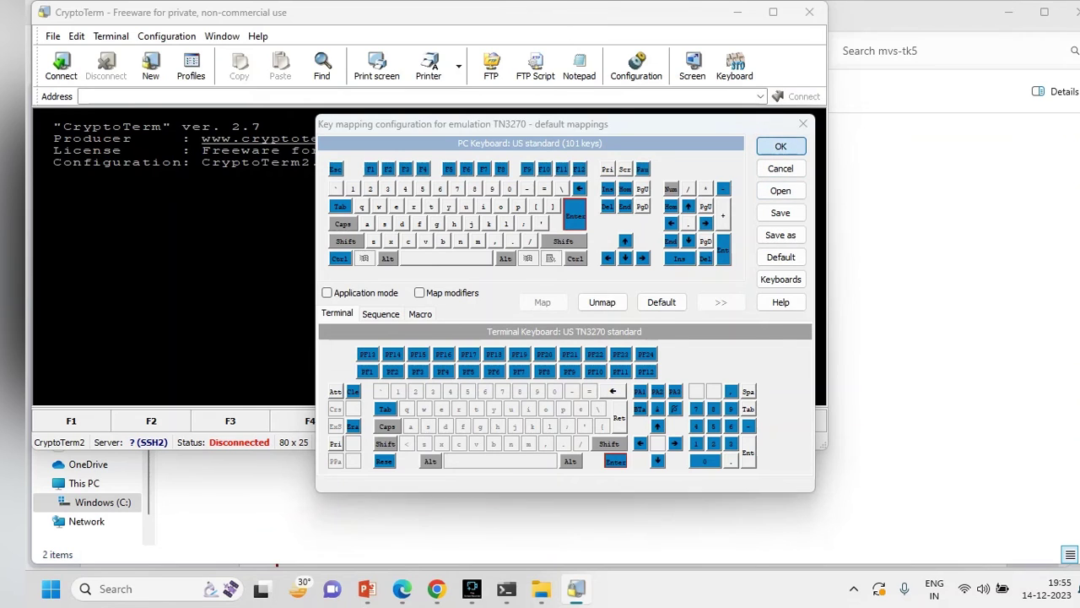
# - Save the edited key mapping as default_kb.kbm
pyautogui.click(781, 234)
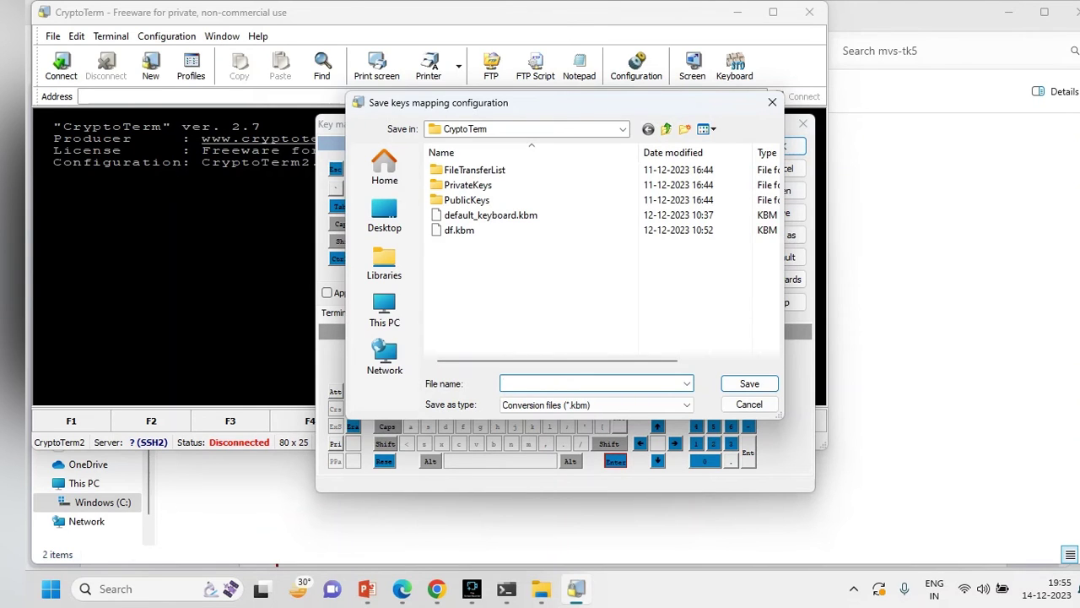
pyautogui.write('de')
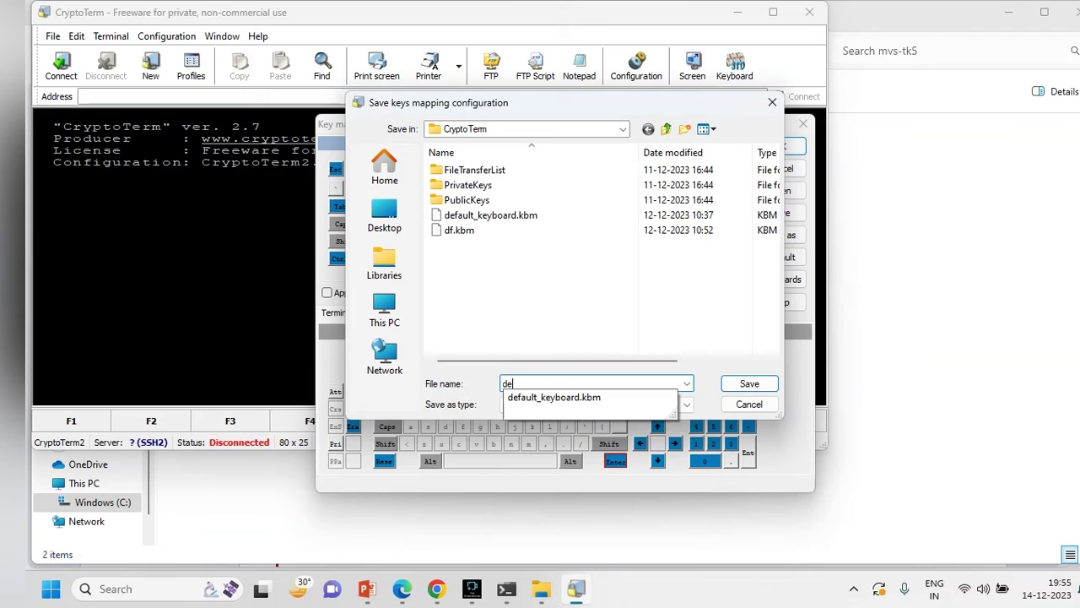
pyautogui.write('fault_kb')
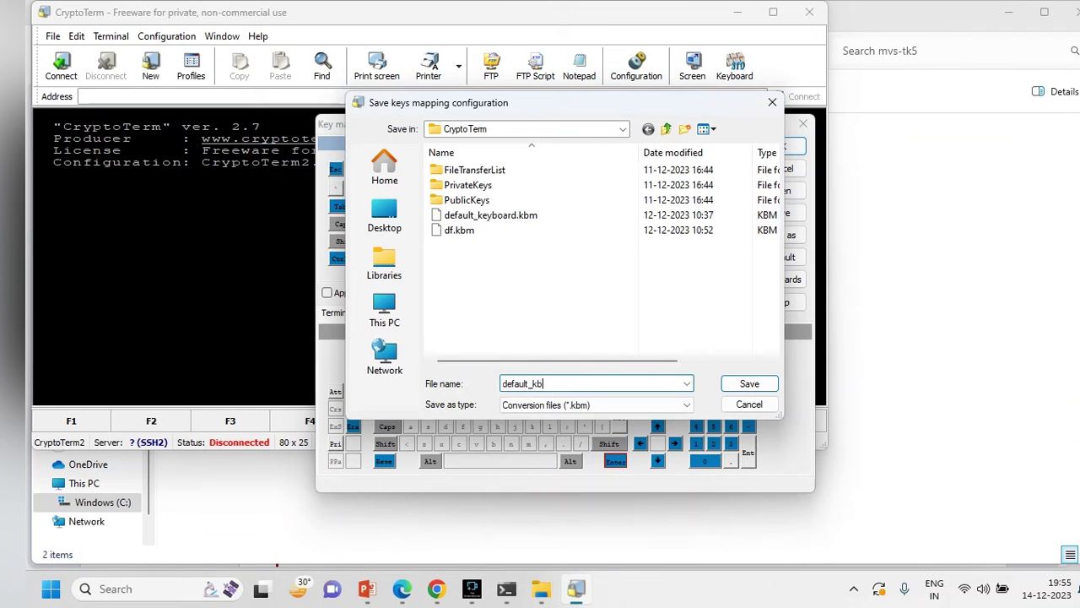
pyautogui.click(749, 383)
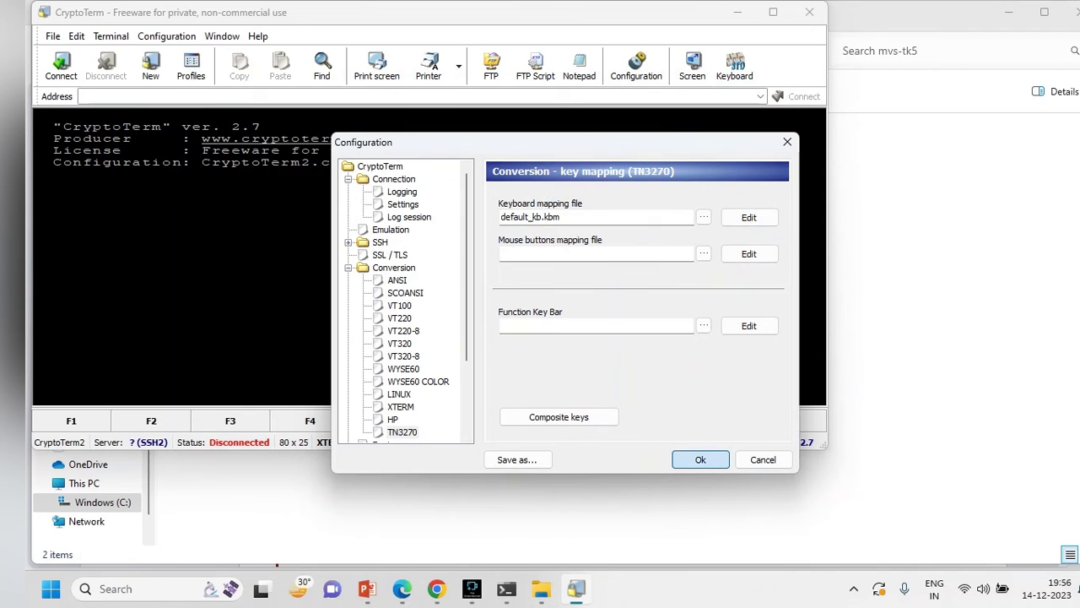
# - Apply the TN3270 configuration and connect profile CryptoTerm2 to localhost:3270
pyautogui.click(701, 459)
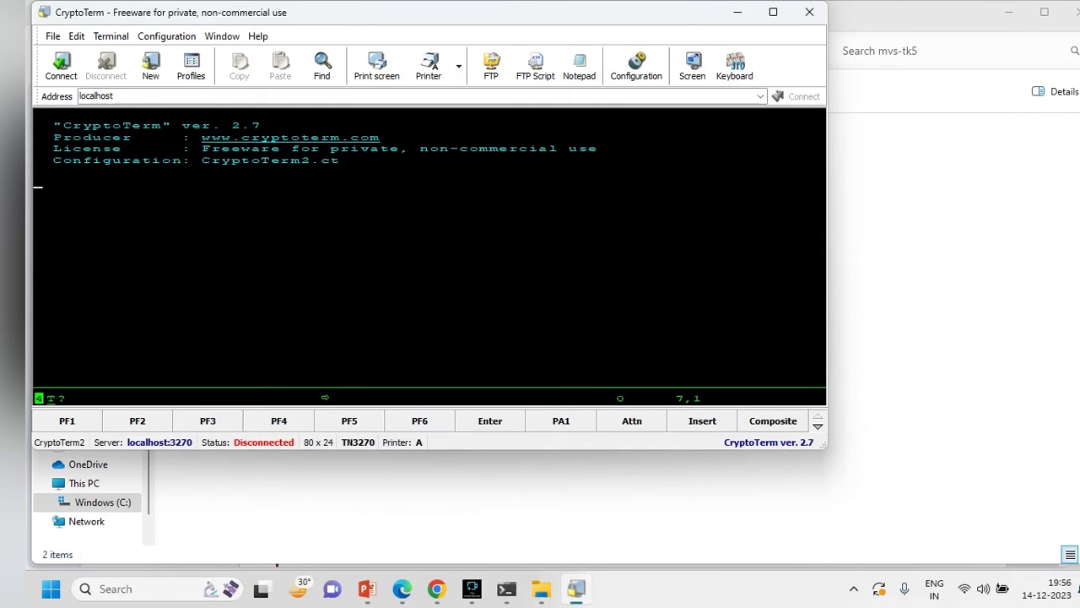
pyautogui.click(191, 66)
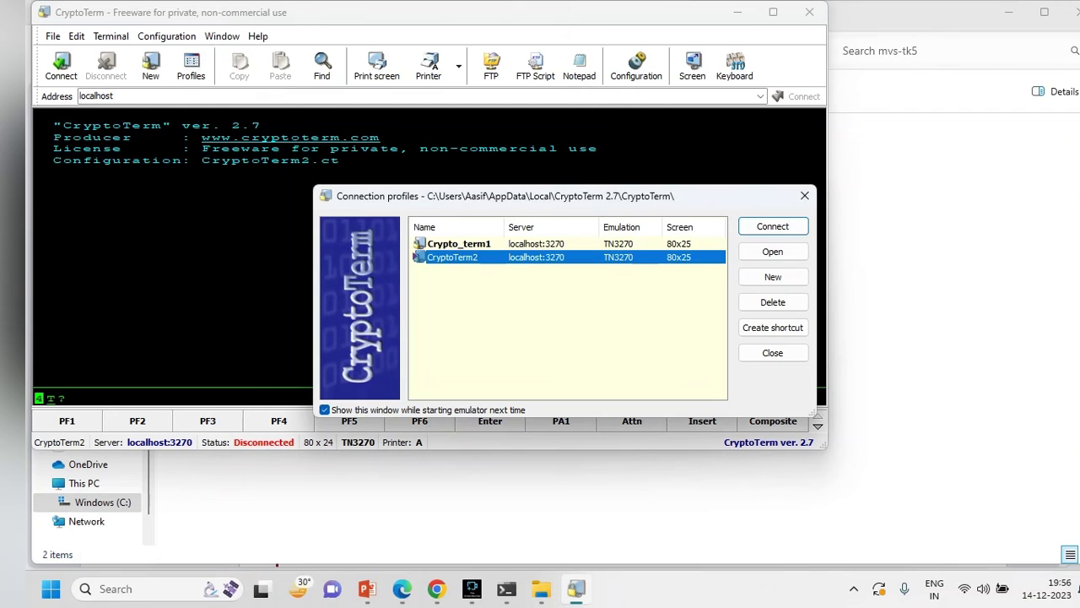
pyautogui.press('Return')
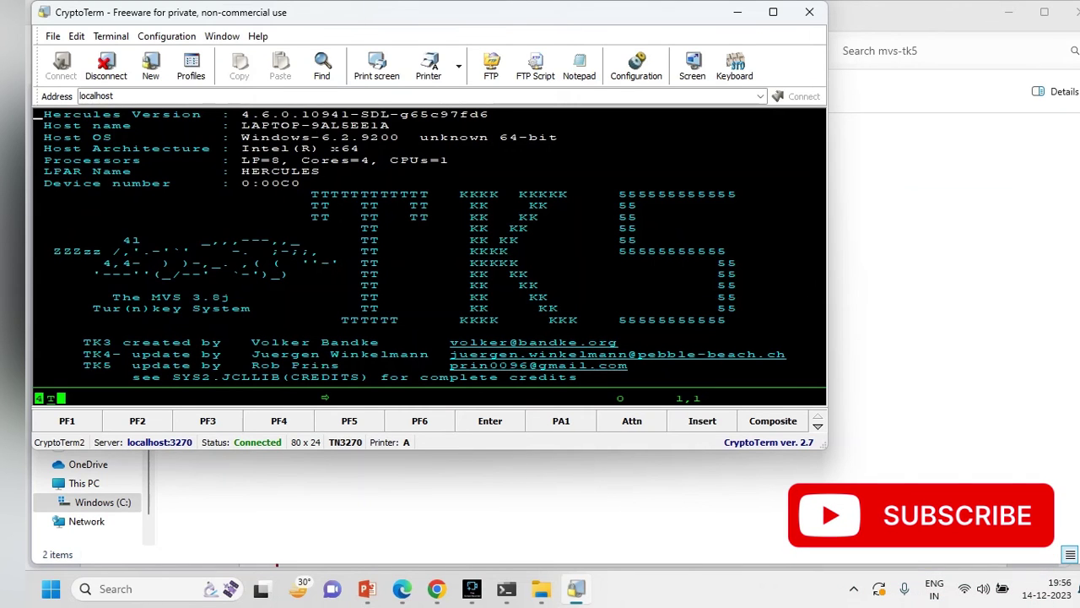
# - Make the terminal full screen, submit the blank logon prompt, and type the TSO user ID
pyautogui.click(692, 66)
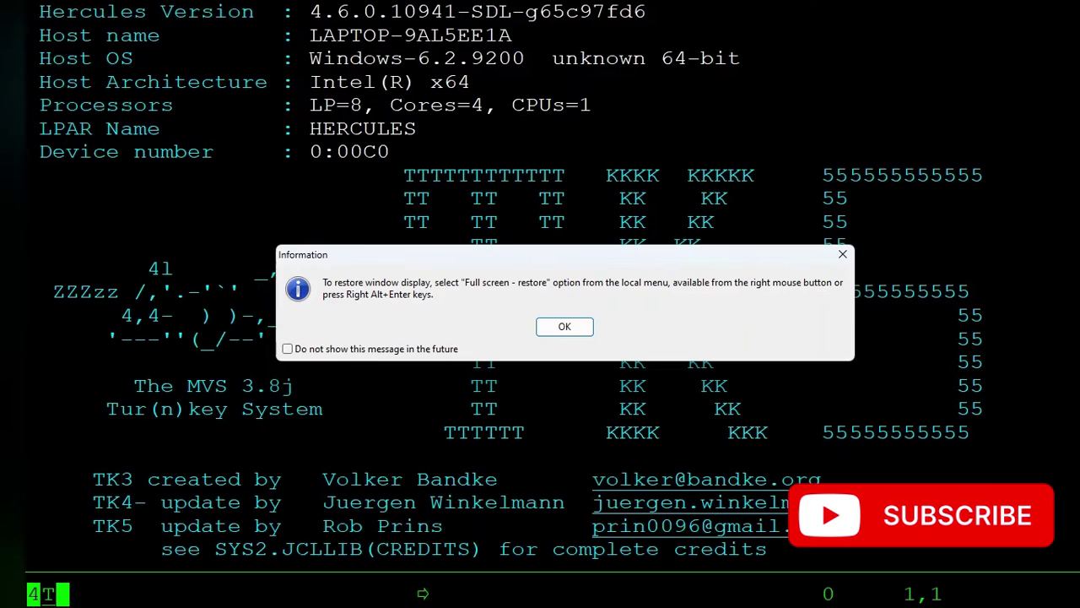
pyautogui.press('Return')
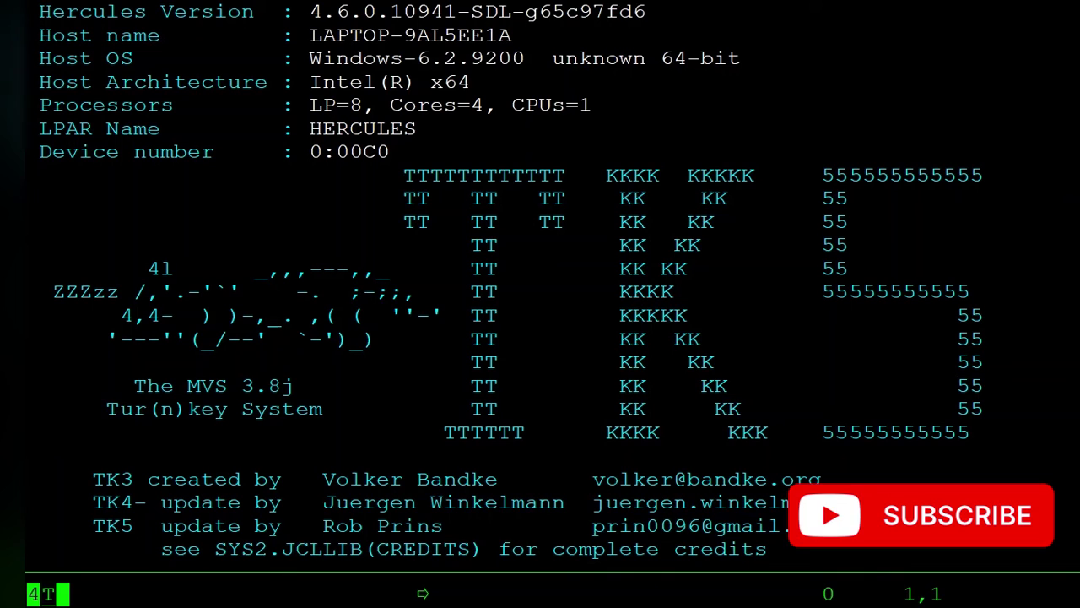
pyautogui.press('Return')
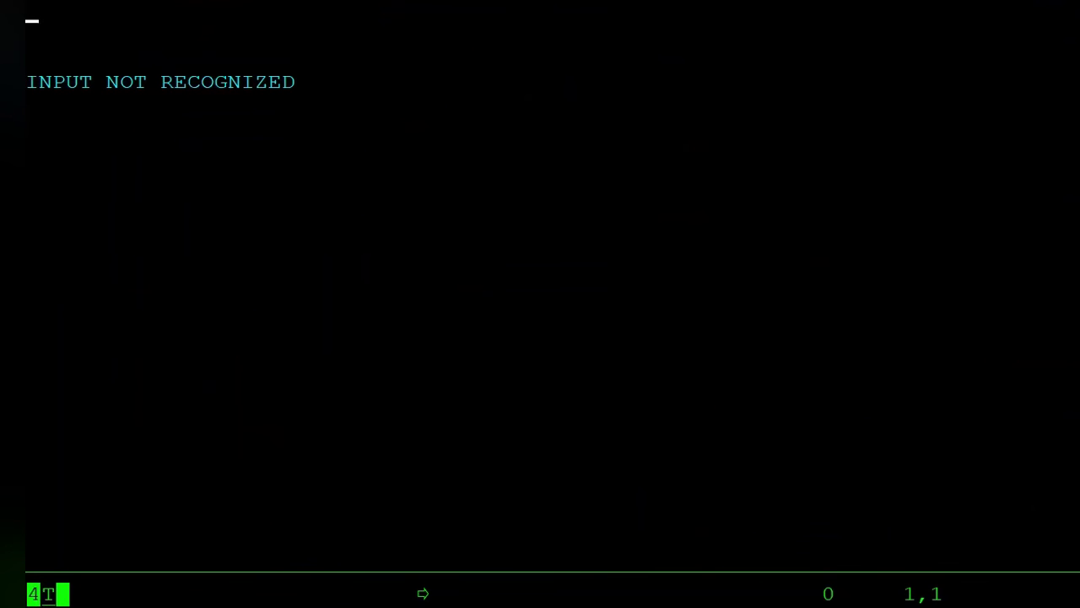
pyautogui.write('herc01')
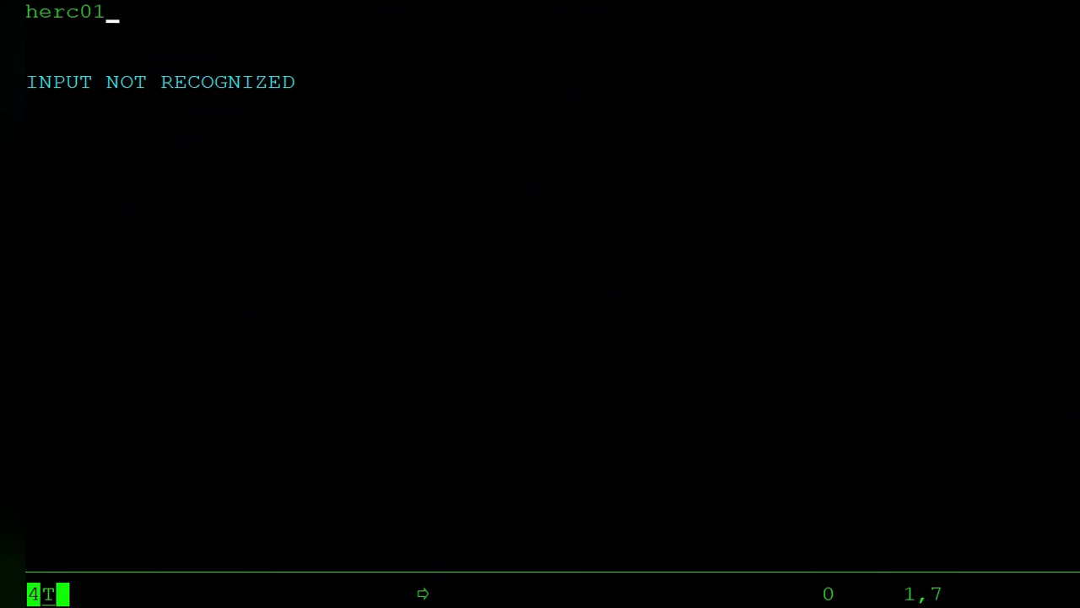
# - Submit the user ID and account password, then continue past the welcome and fortune screens
pyautogui.press('Return')
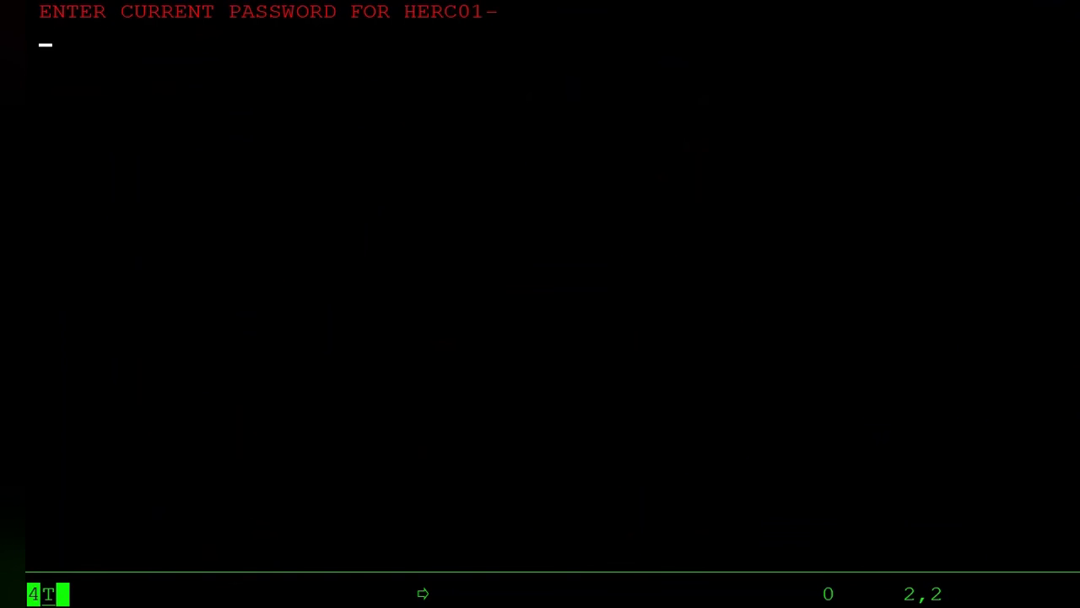
pyautogui.write('cul8tr')
pyautogui.press('Return')
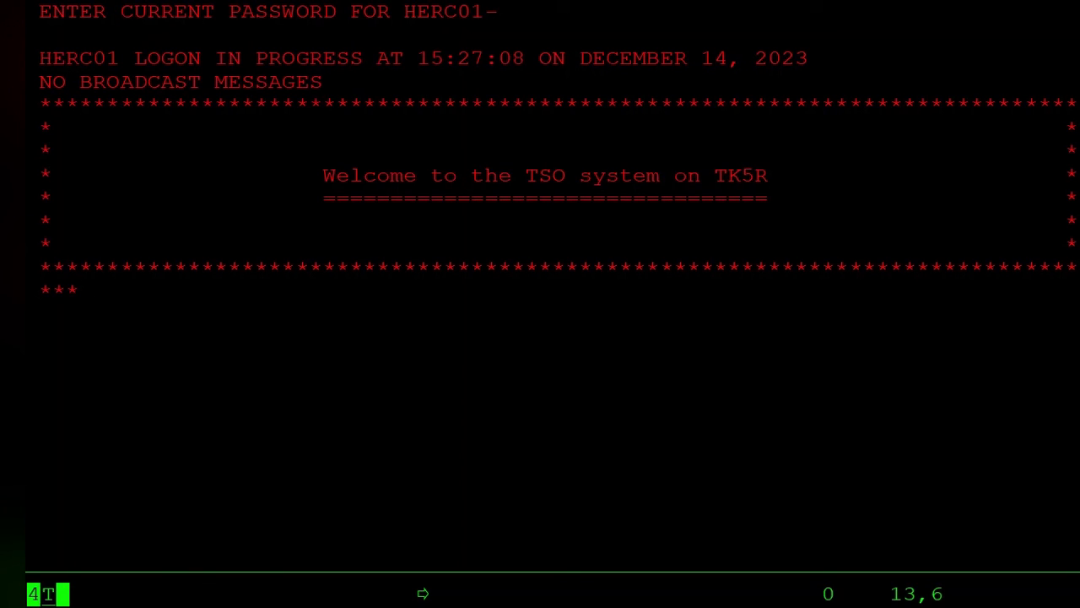
pyautogui.press('Return')
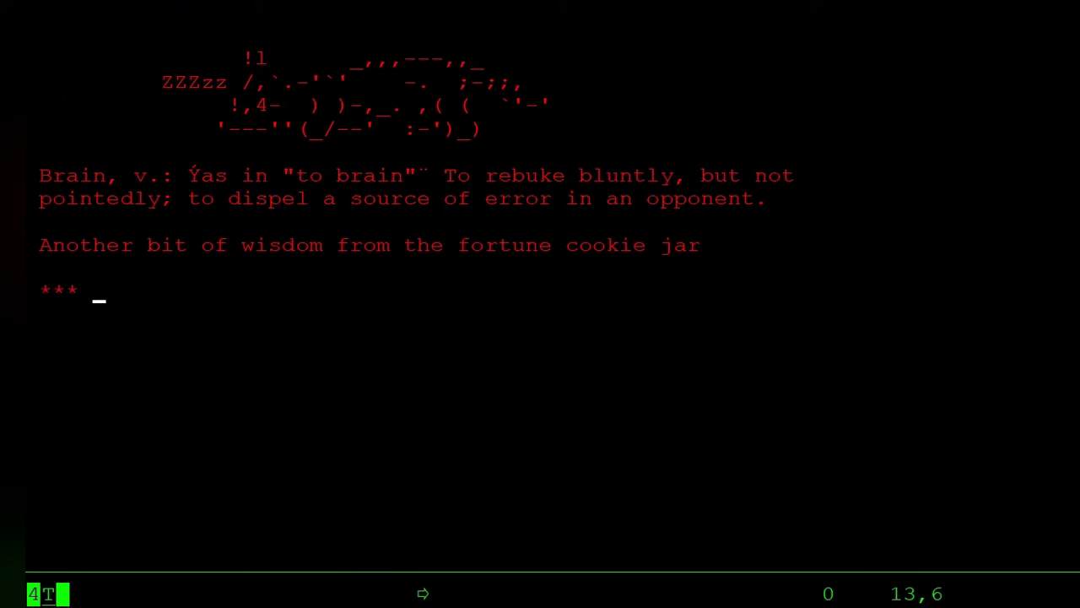
pyautogui.press('Return')
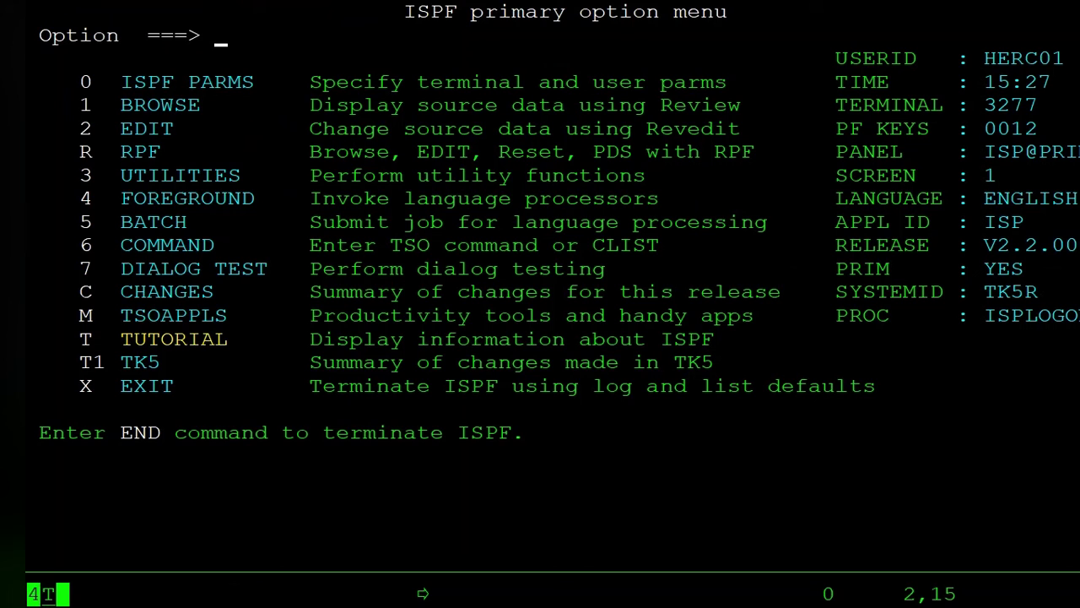
# - Use ISPF 3.4 to list SYS2 data sets, page through them, and back out with PF3
pyautogui.write('3.4')
pyautogui.press('Return')
pyautogui.write('sys2')
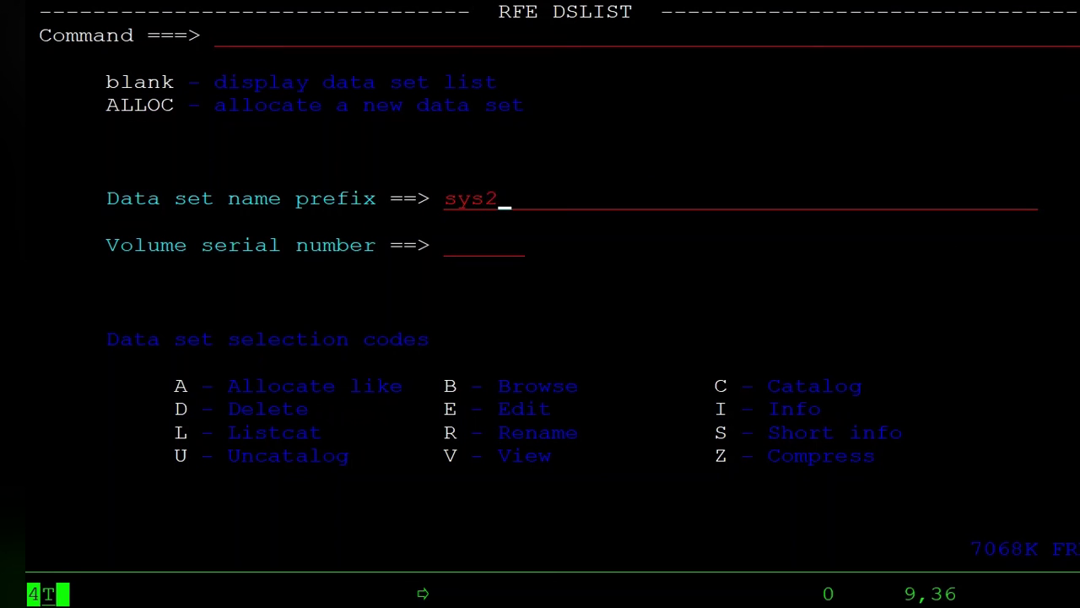
pyautogui.press('Return')
pyautogui.press('F8')
pyautogui.press('F7')
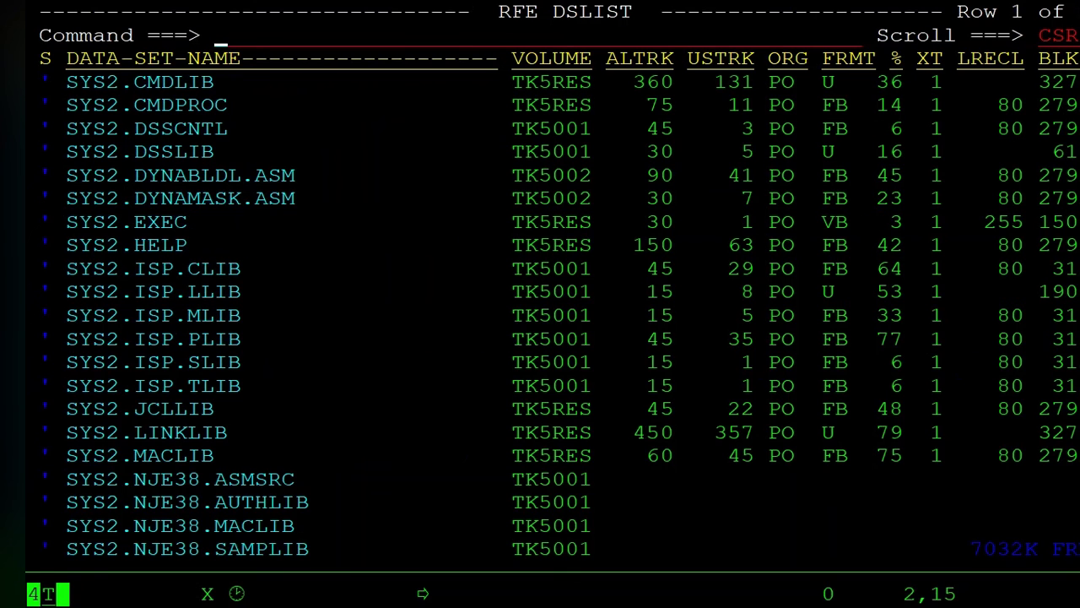
pyautogui.press('F3')
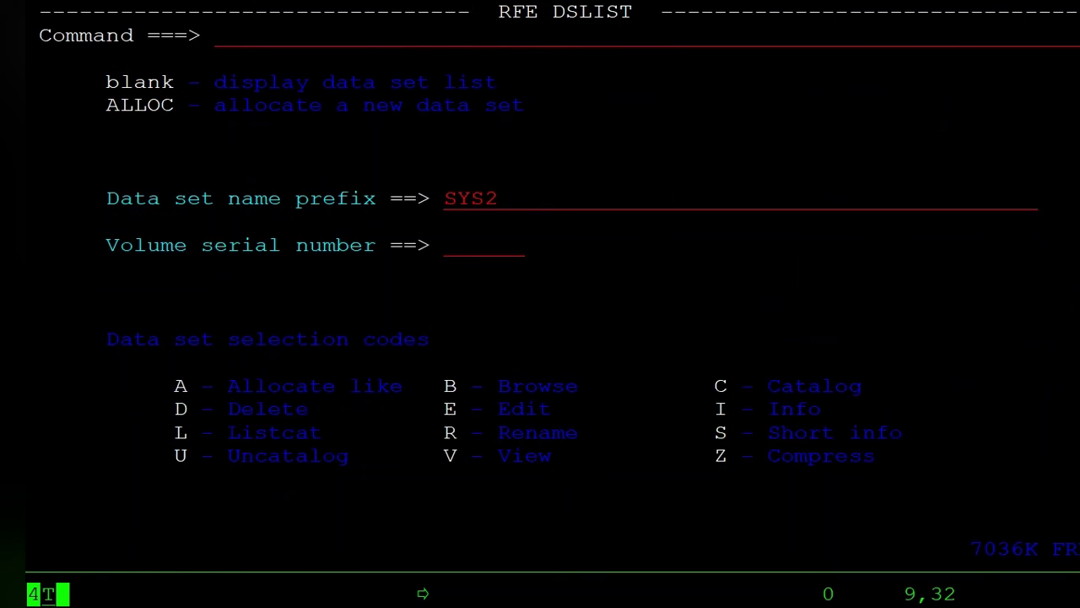
pyautogui.press('F3')
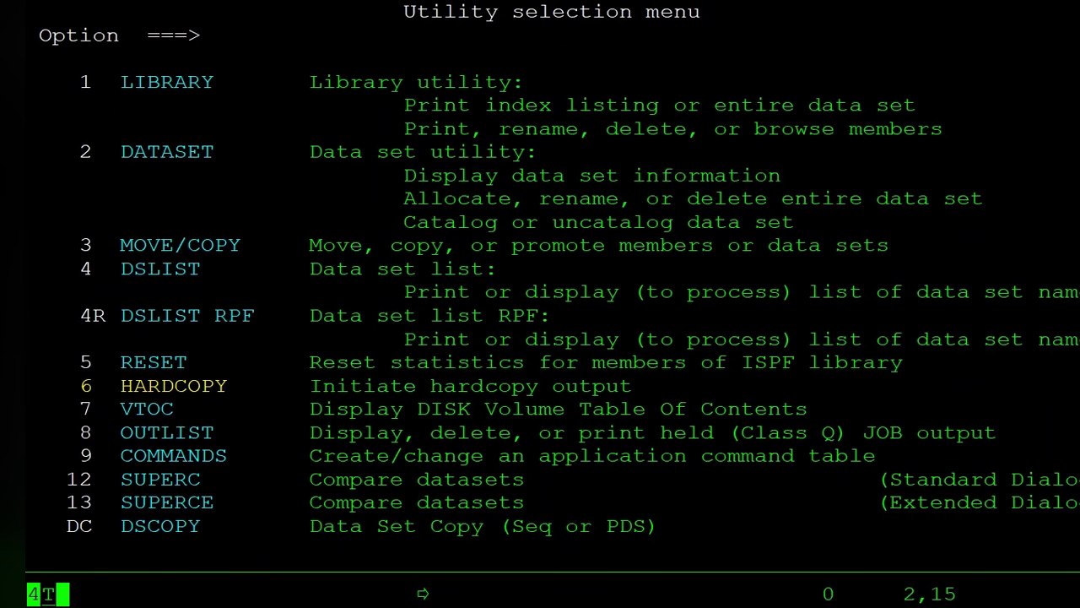